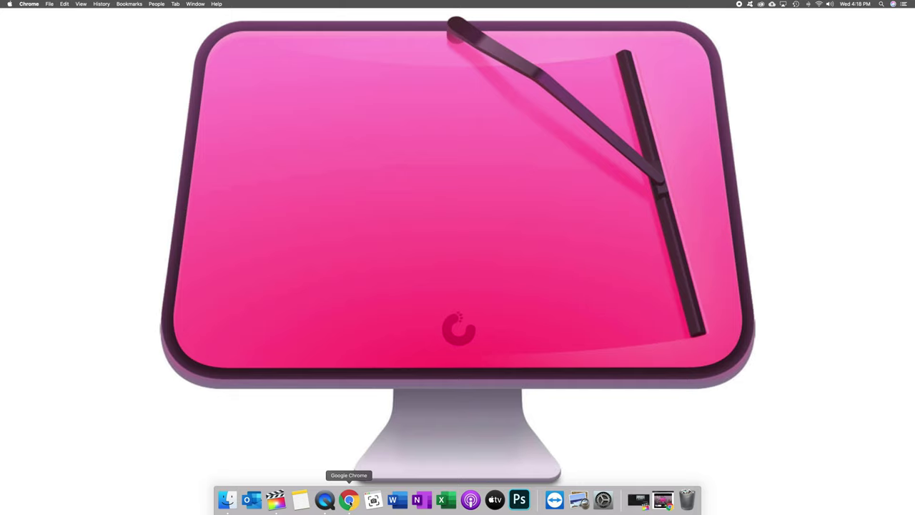
# Go to the CleanMyMac X product page on the MacPaw website in Chrome
pyautogui.click(349, 500)
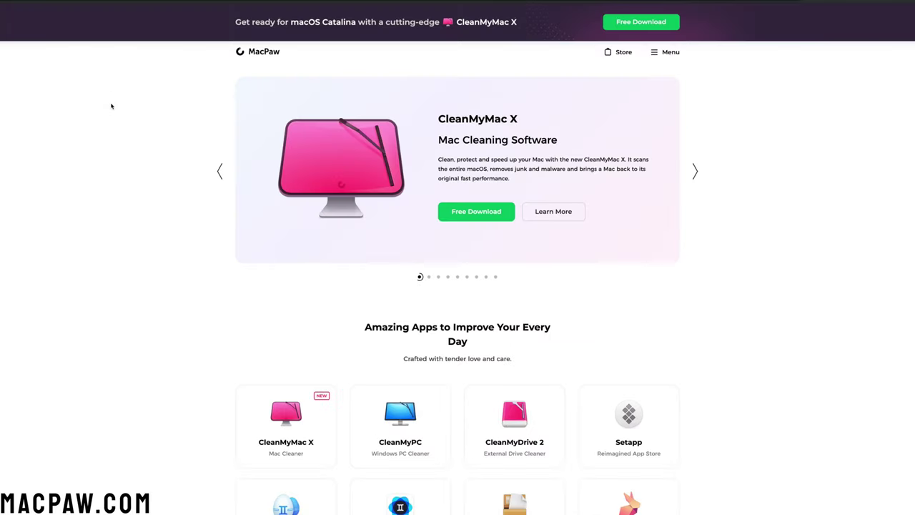
pyautogui.scroll(-3, 156, 220)
pyautogui.scroll(-2, 156, 220)
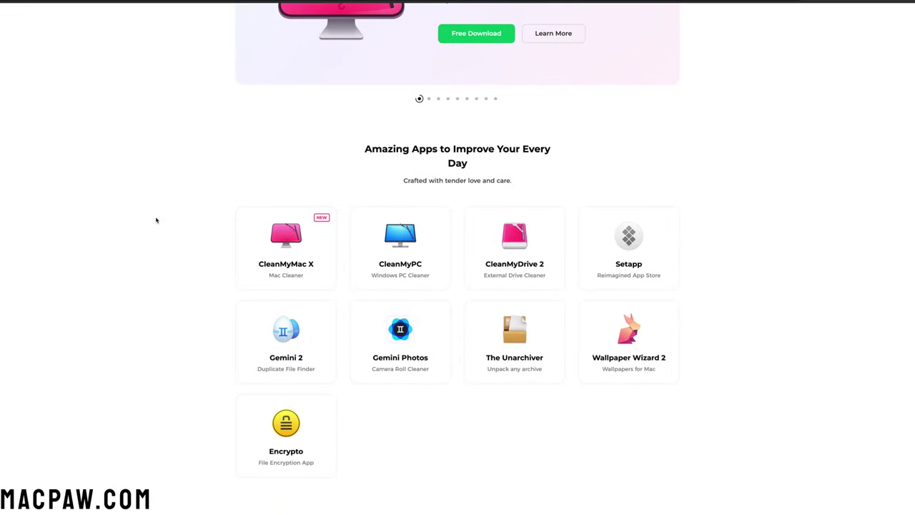
pyautogui.scroll(5, 156, 220)
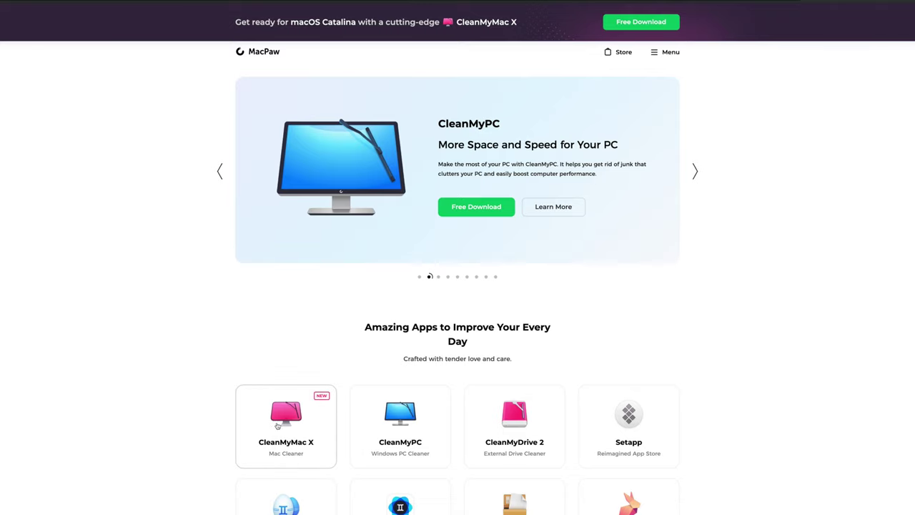
pyautogui.click(295, 444)
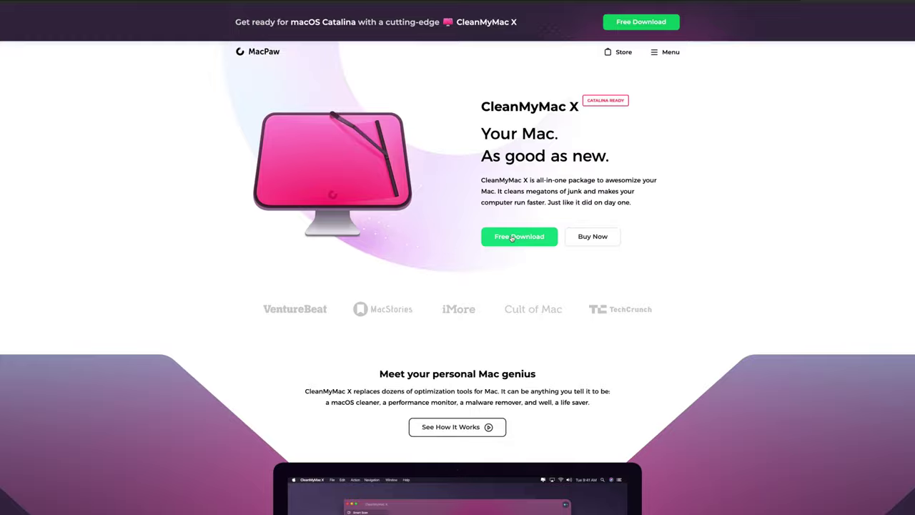
# Download the free CleanMyMac X installer, keep the .dmg and open it
pyautogui.click(512, 238)
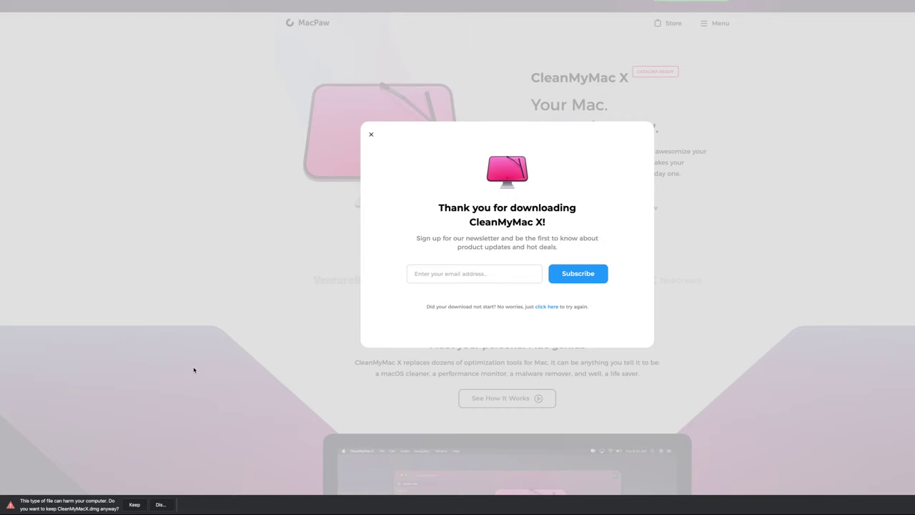
pyautogui.click(135, 505)
pyautogui.click(45, 505)
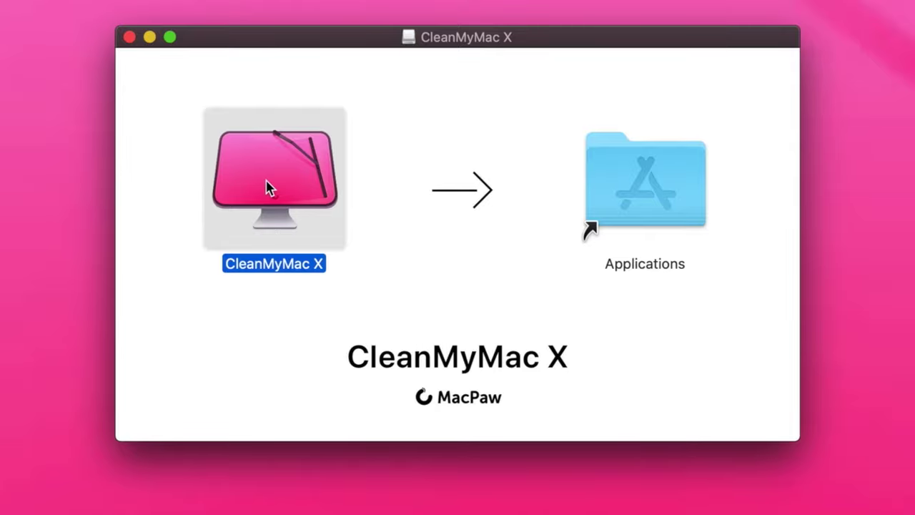
# Drag CleanMyMac X into Applications, launch it and approve the security prompt
pyautogui.moveTo(268, 187); pyautogui.dragTo(635, 205)
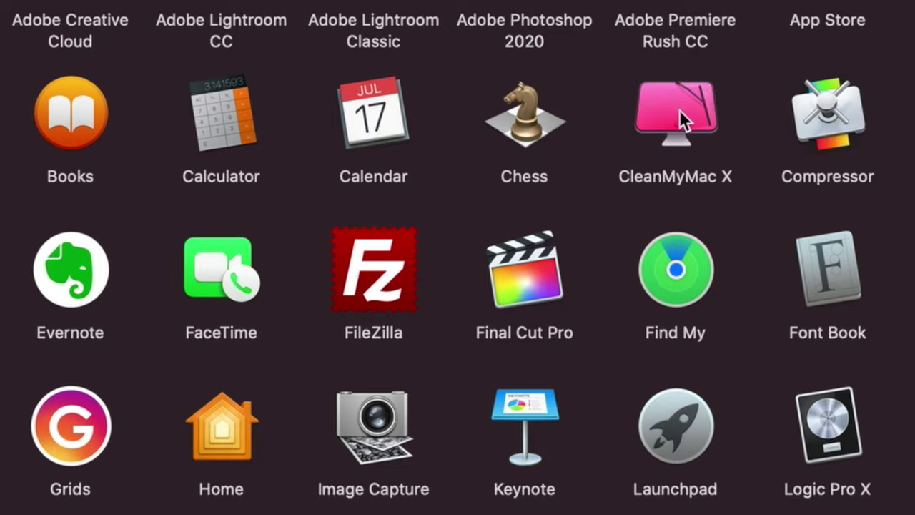
pyautogui.doubleClick(679, 111)
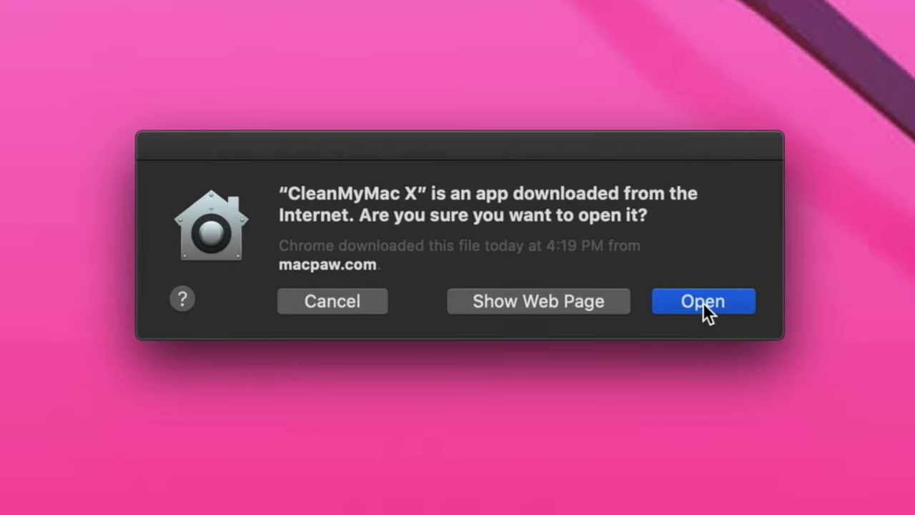
pyautogui.click(702, 301)
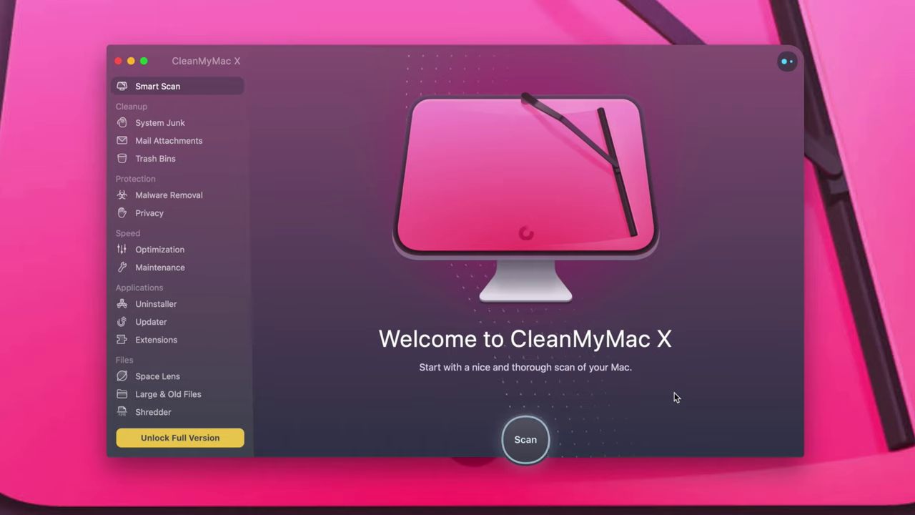
# Run a Smart Scan of the Mac and start the cleanup
pyautogui.click(525, 439)
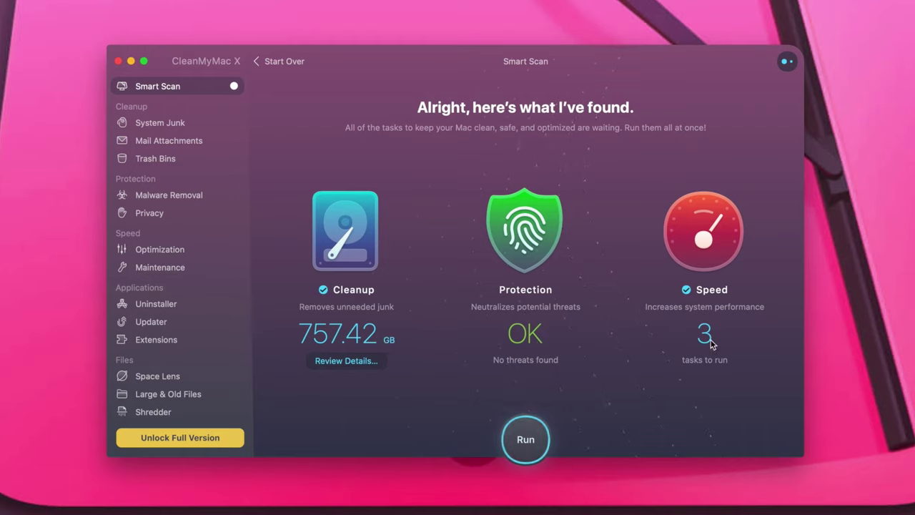
pyautogui.click(526, 439)
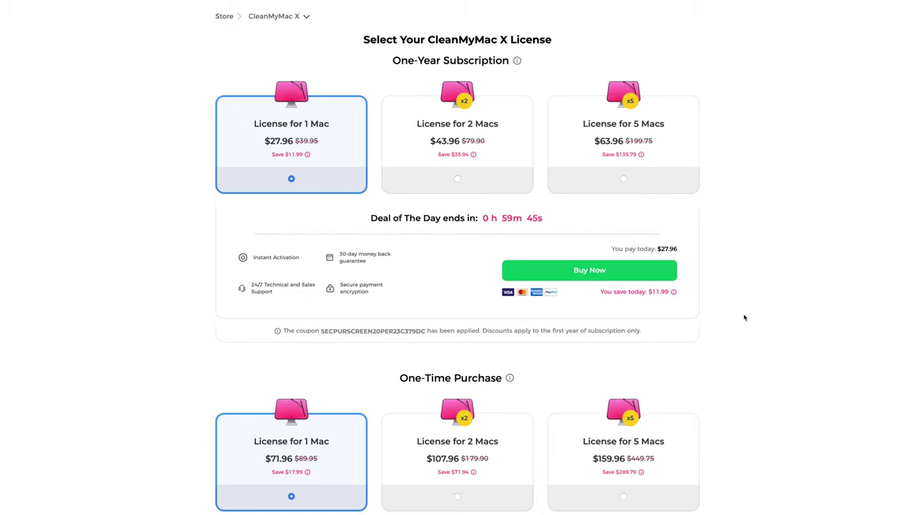
# Scroll through the CleanMyMac X licence pricing page in Chrome
pyautogui.scroll(-2, 744, 316)
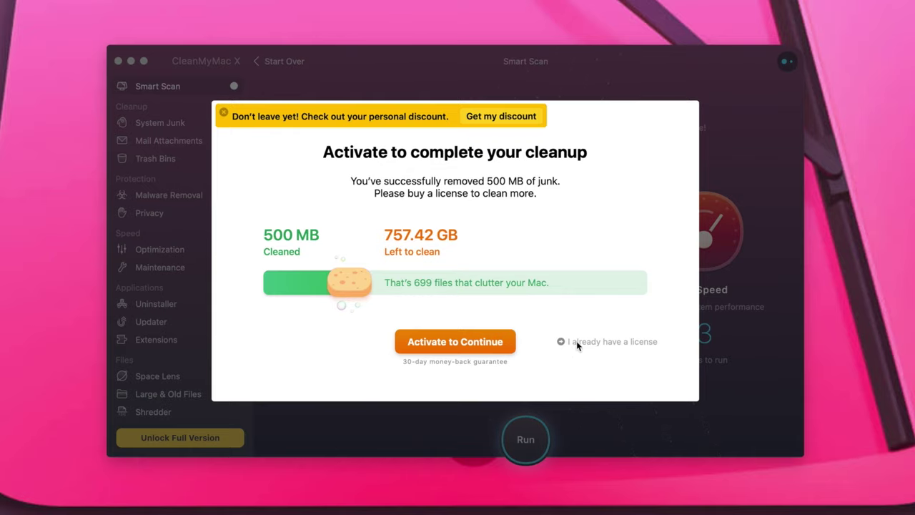
# Choose 'I already have a license' and approve the helper install so cleaning finishes
pyautogui.click(563, 341)
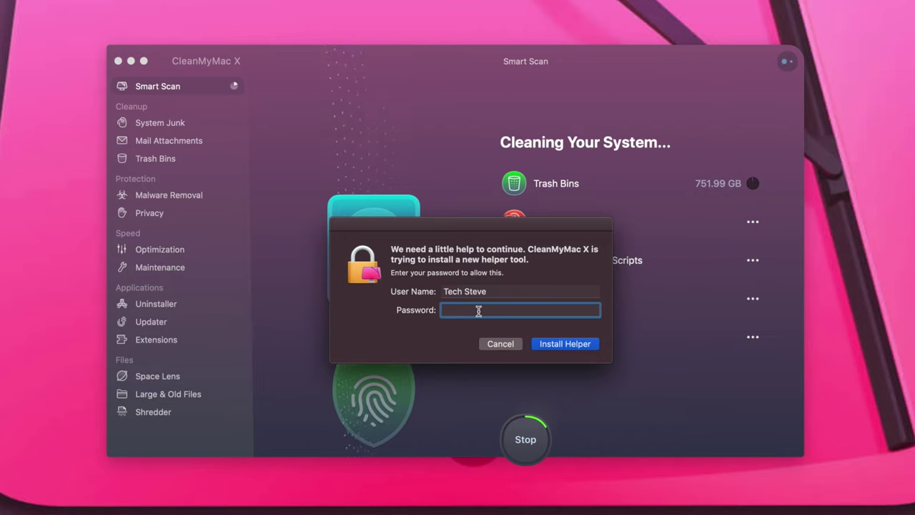
pyautogui.click(556, 342)
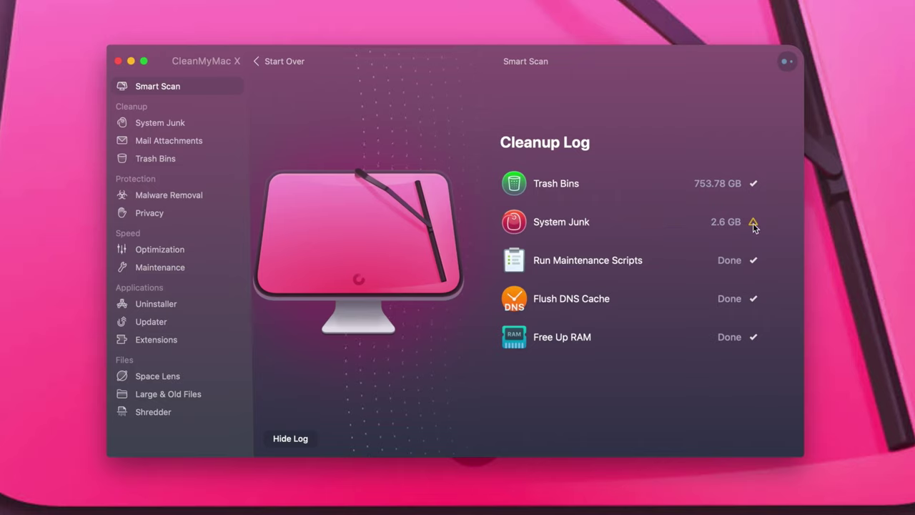
pyautogui.click(753, 223)
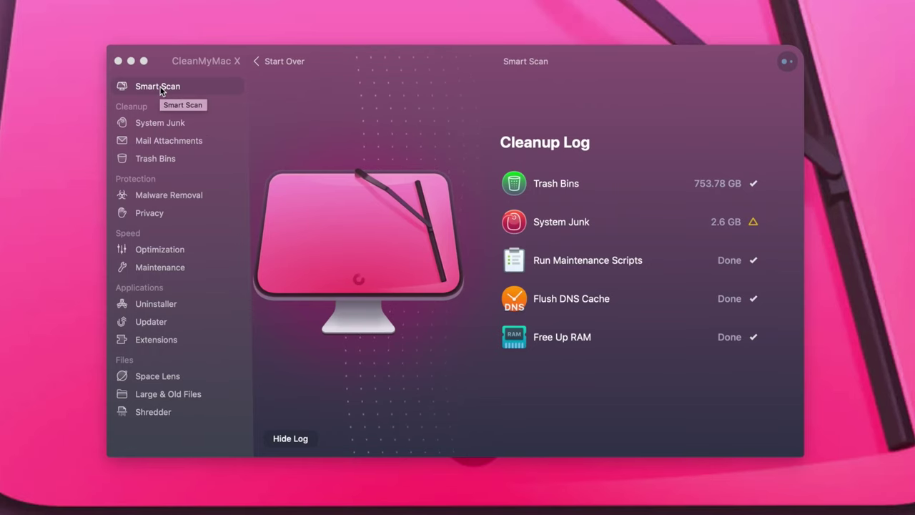
# Scan System Junk and review the detailed breakdown of the 5.67 GB found
pyautogui.click(160, 125)
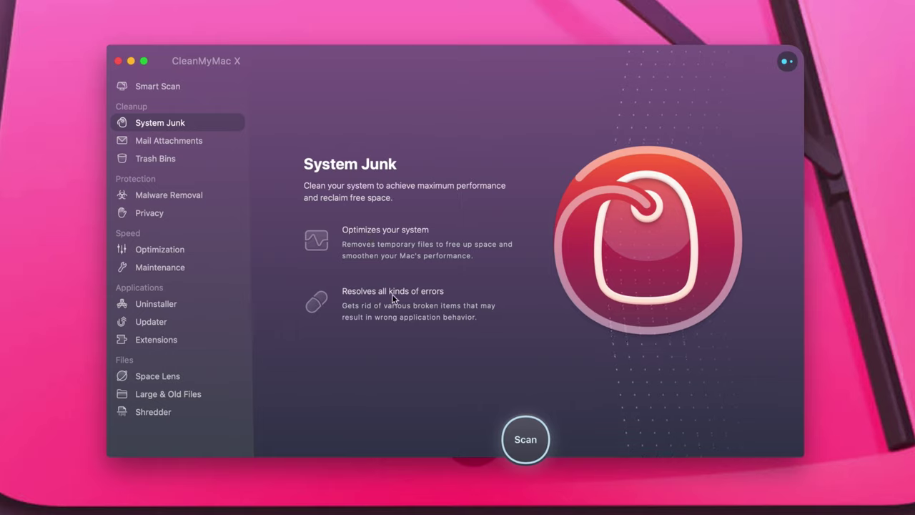
pyautogui.click(526, 439)
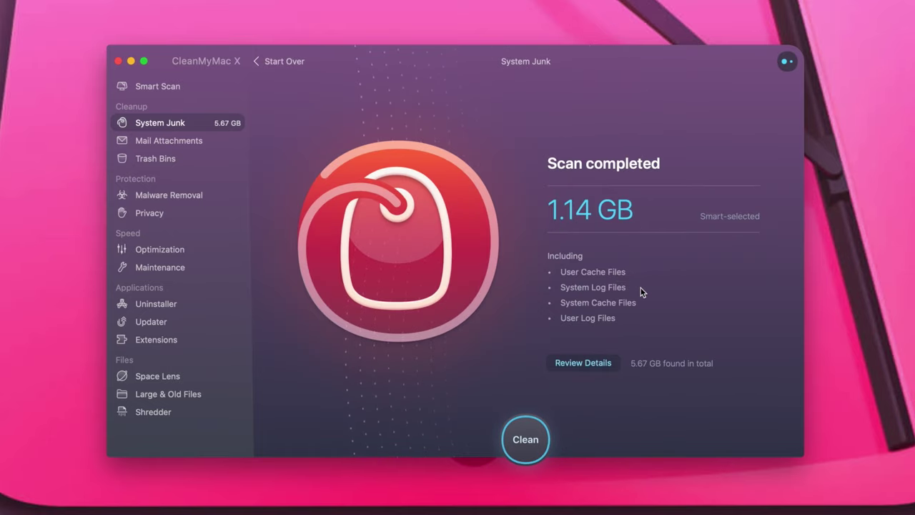
pyautogui.click(584, 363)
pyautogui.scroll(-5, 595, 344)
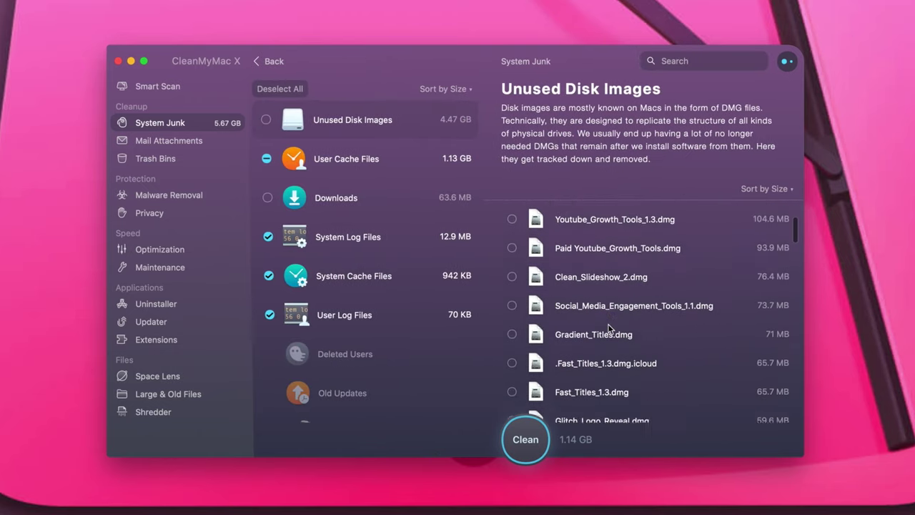
pyautogui.scroll(-10, 609, 328)
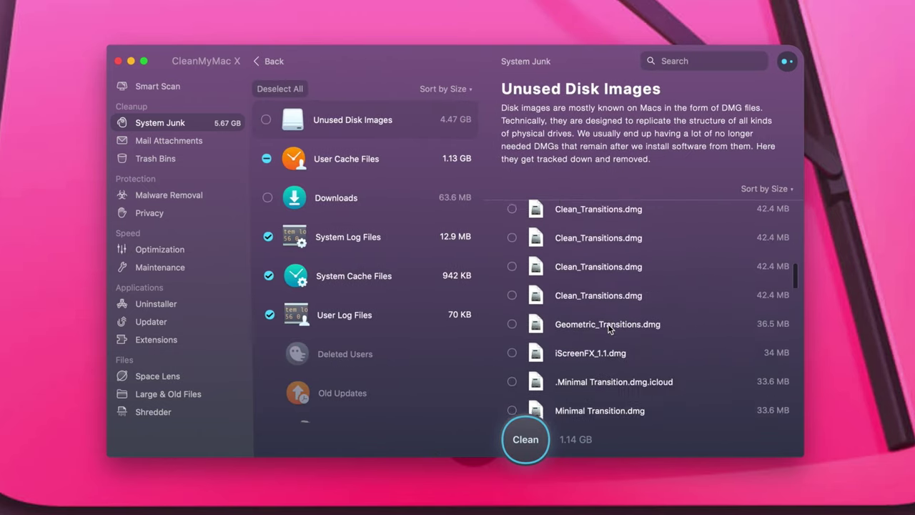
pyautogui.scroll(15, 609, 328)
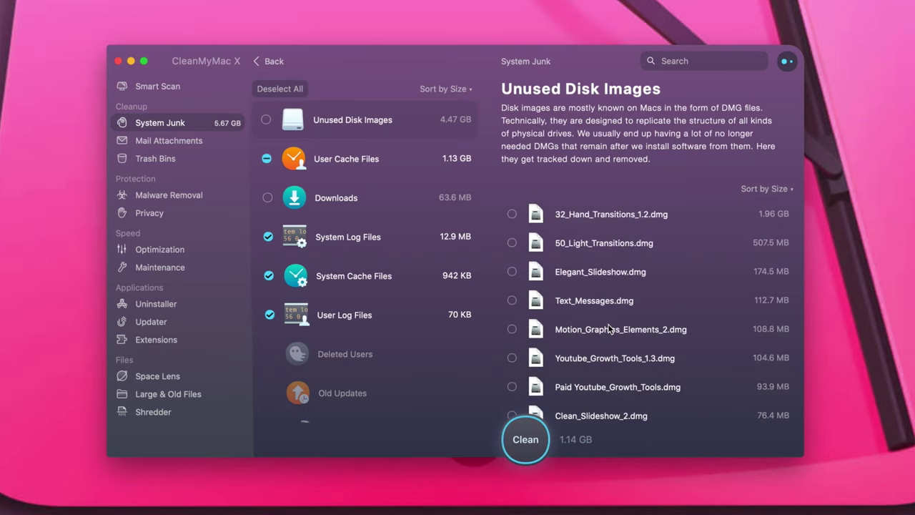
pyautogui.scroll(-15, 609, 328)
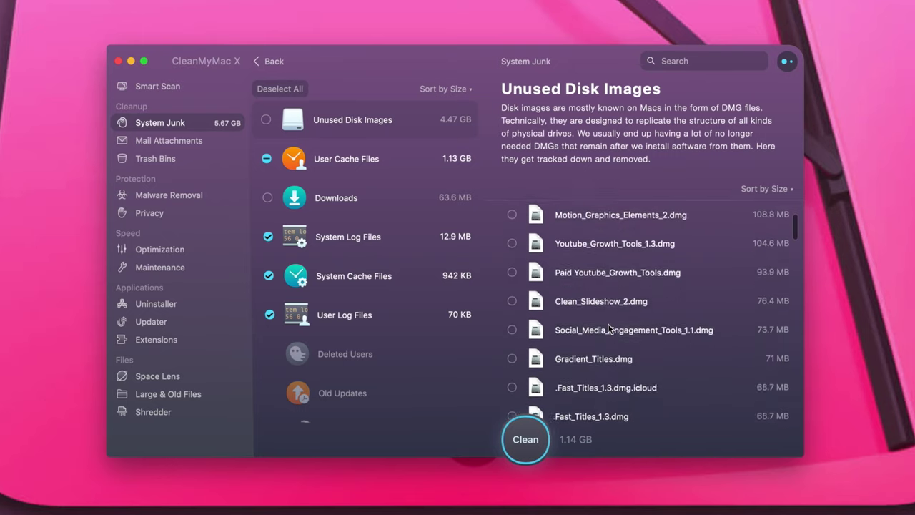
pyautogui.scroll(15, 609, 328)
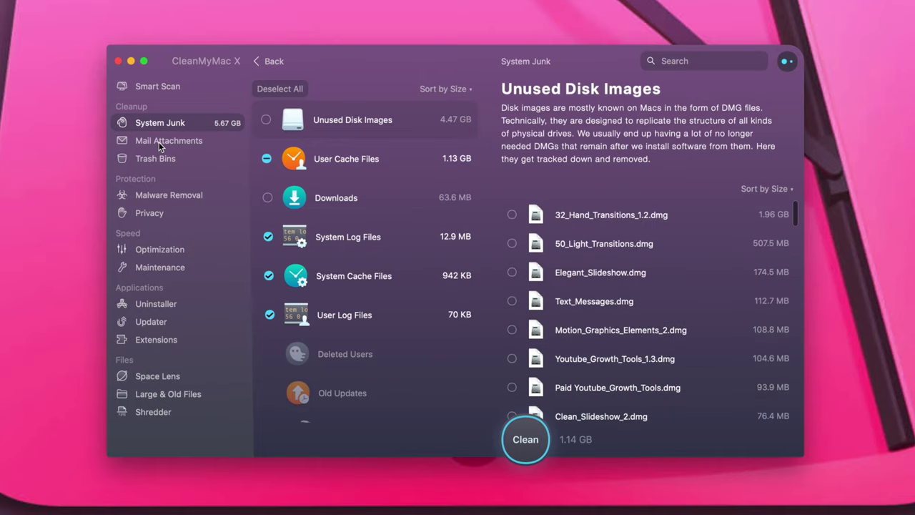
# Browse the Mail Attachments, Trash Bins, Malware Removal and Privacy modules
pyautogui.click(159, 142)
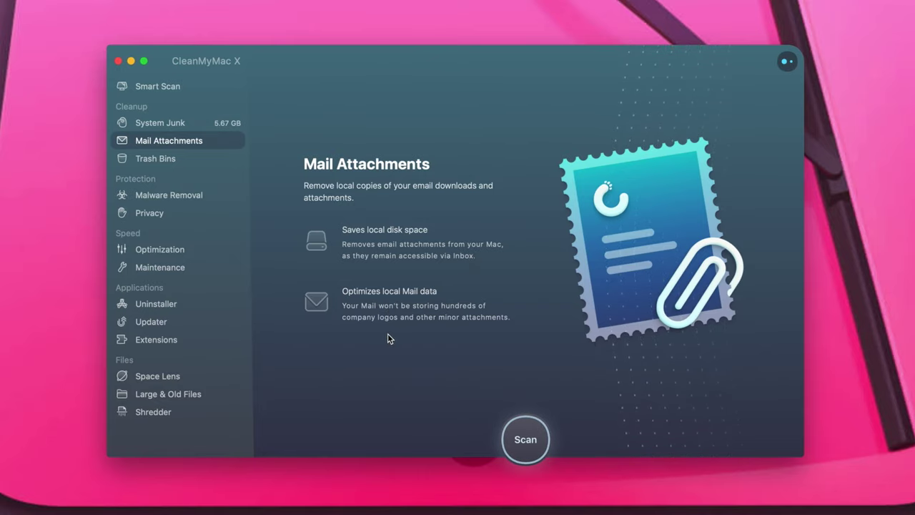
pyautogui.press('Down')
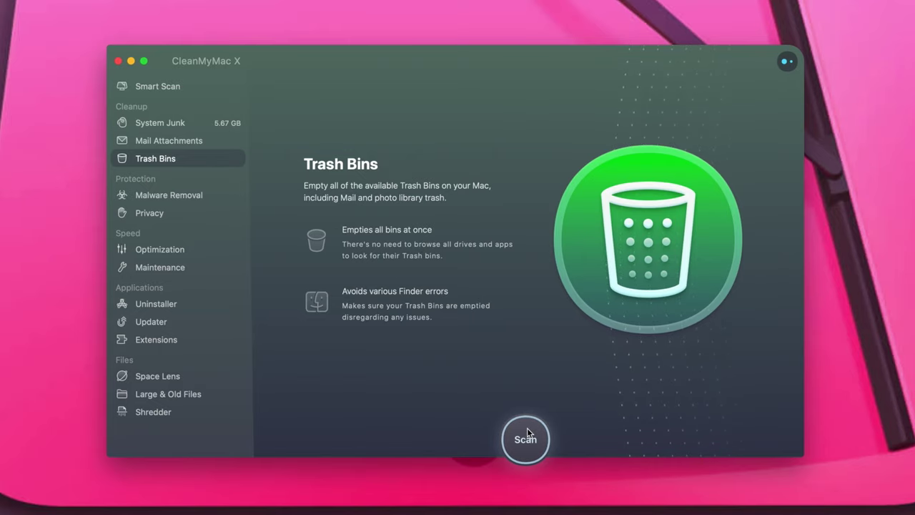
pyautogui.click(158, 197)
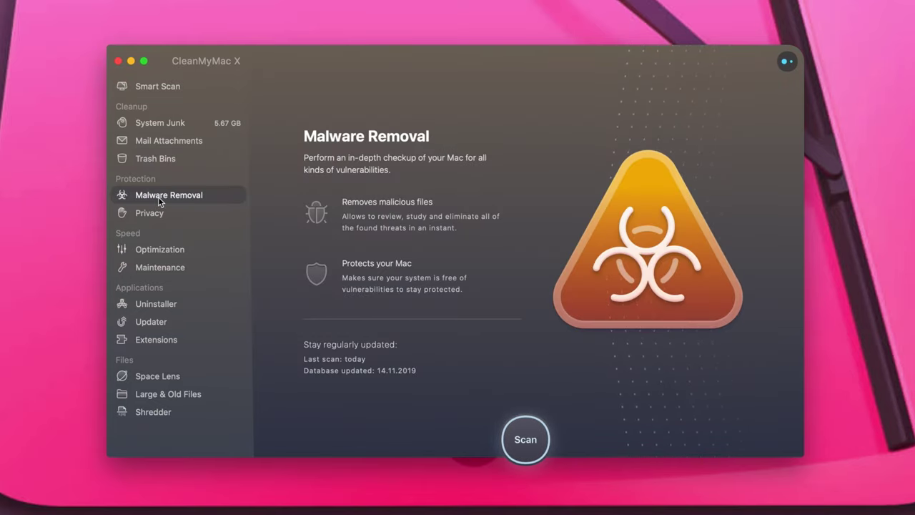
pyautogui.click(158, 213)
# In Optimization, look through the Login Items and Launch Agents lists
pyautogui.click(158, 248)
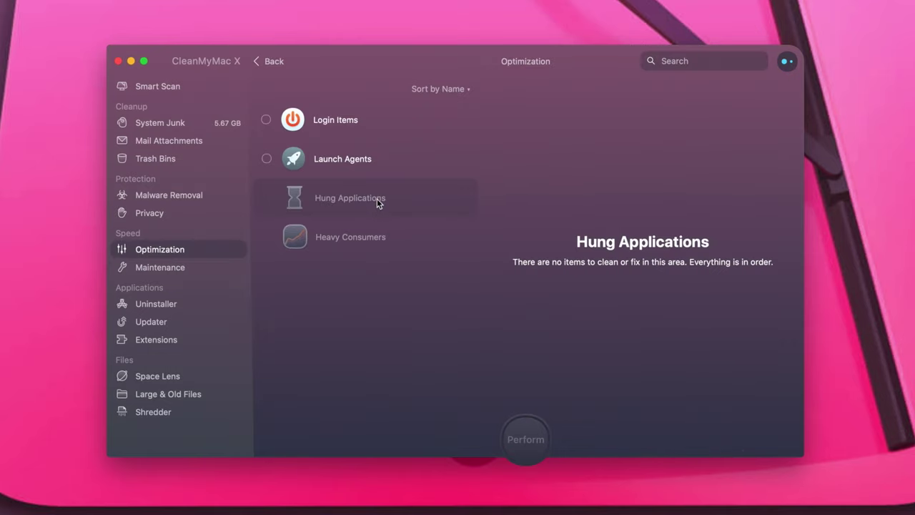
pyautogui.click(334, 118)
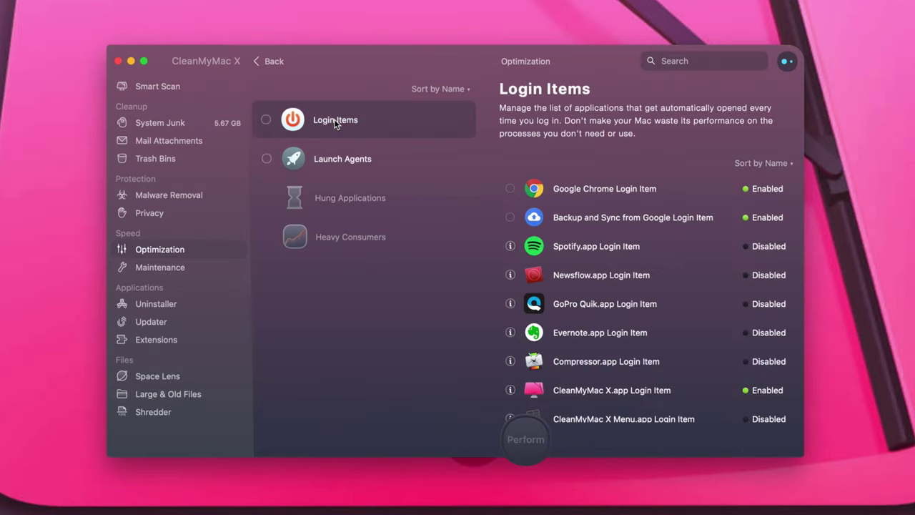
pyautogui.scroll(-1, 616, 231)
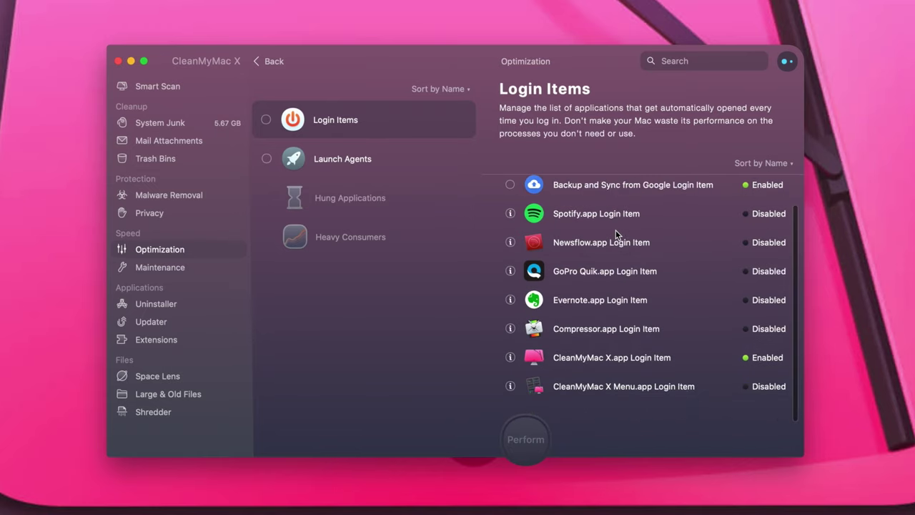
pyautogui.scroll(1, 615, 230)
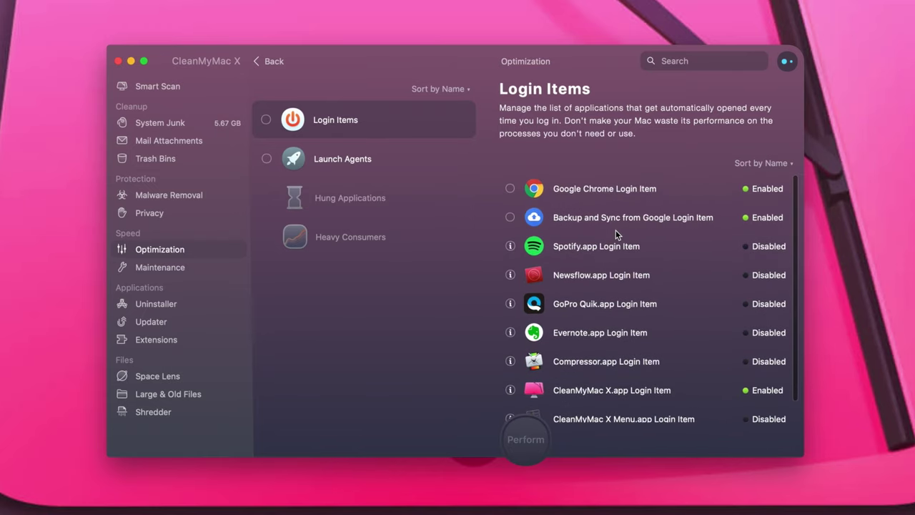
pyautogui.click(769, 188)
pyautogui.press('Down')
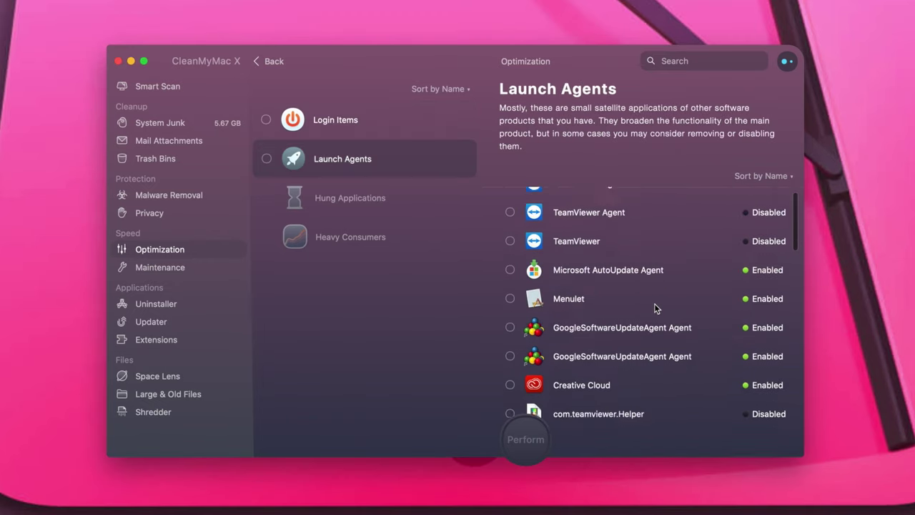
pyautogui.scroll(-10, 654, 307)
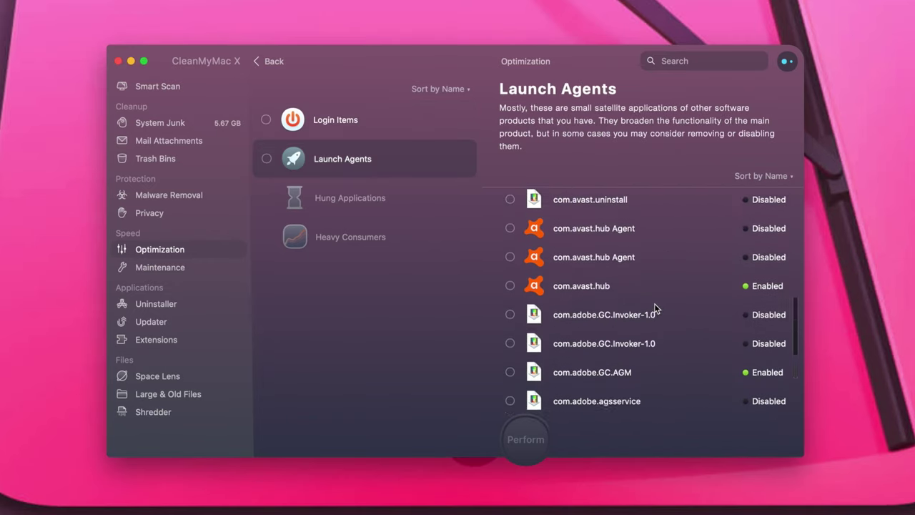
pyautogui.scroll(-10, 654, 307)
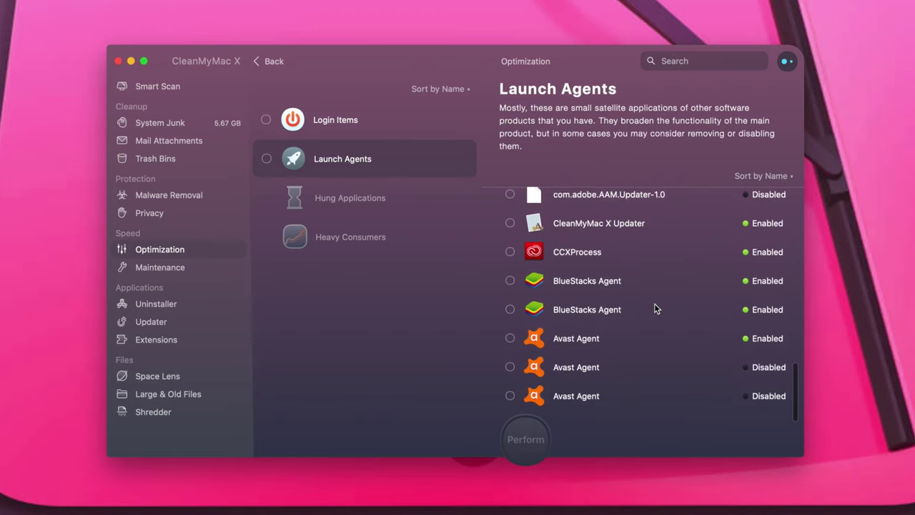
pyautogui.scroll(8, 654, 307)
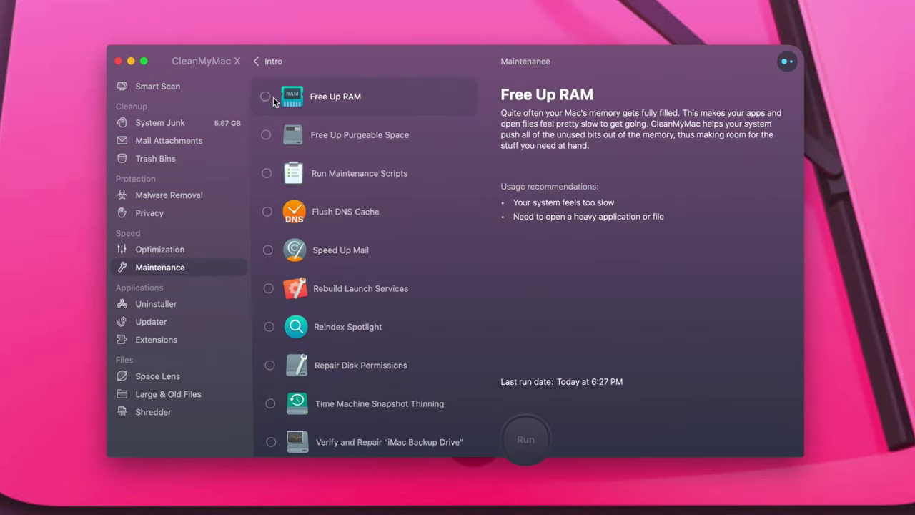
# Tick Free Up RAM, Free Up Purgeable Space and Run Maintenance Scripts
pyautogui.click(269, 97)
pyautogui.click(266, 134)
pyautogui.click(266, 172)
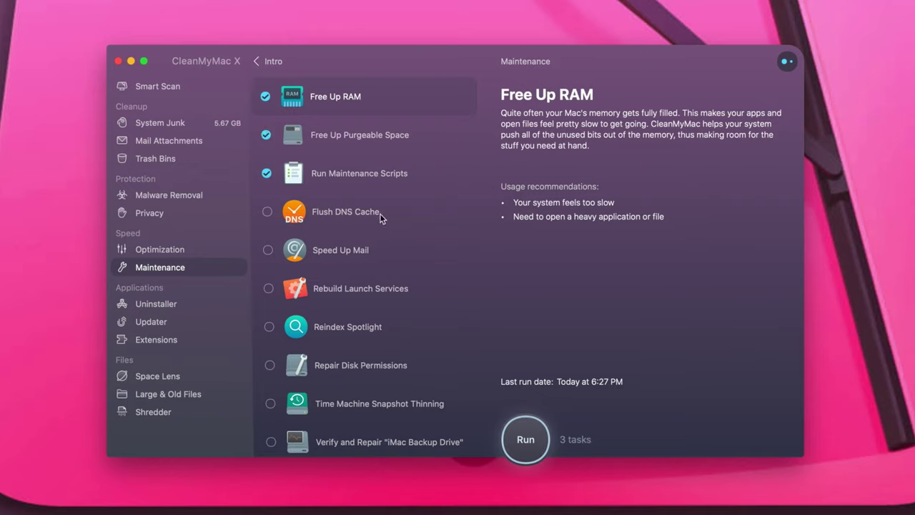
pyautogui.scroll(-3, 380, 215)
pyautogui.scroll(3, 369, 270)
# Show the Uninstaller's Leftovers list of removed apps
pyautogui.click(151, 303)
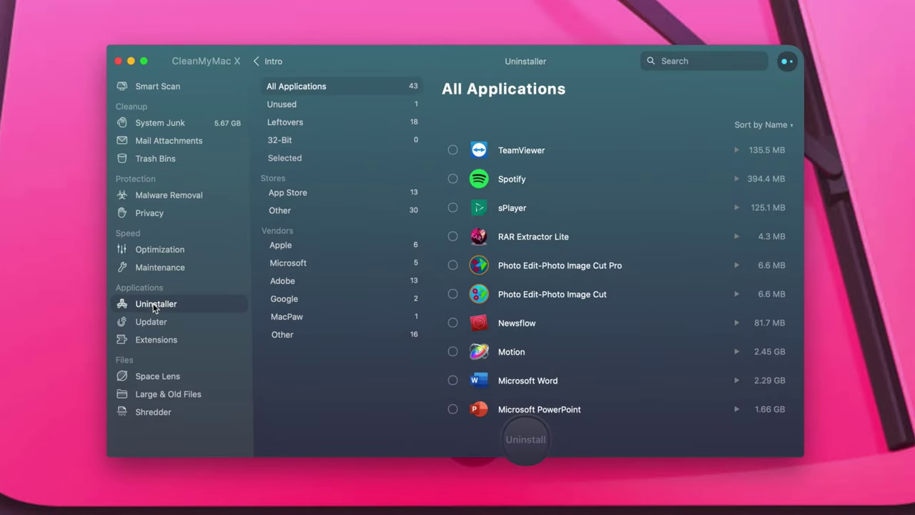
pyautogui.click(291, 123)
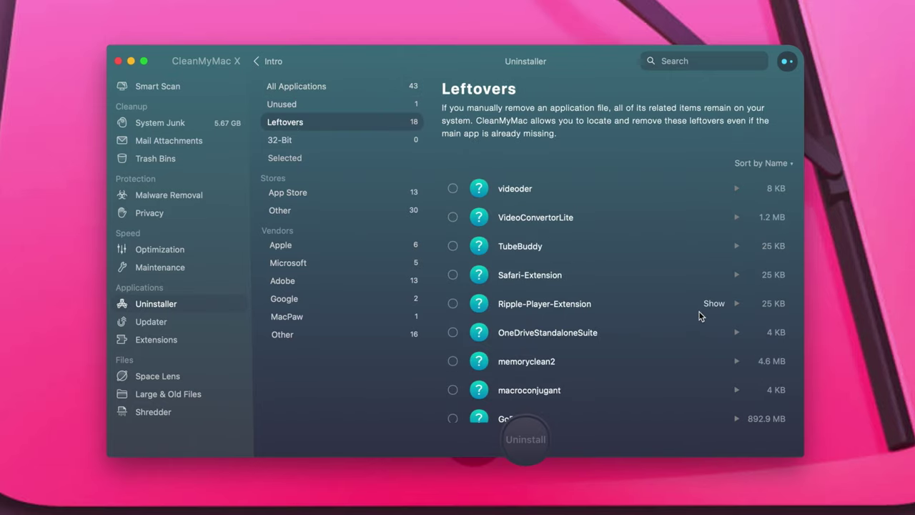
pyautogui.scroll(-10, 701, 316)
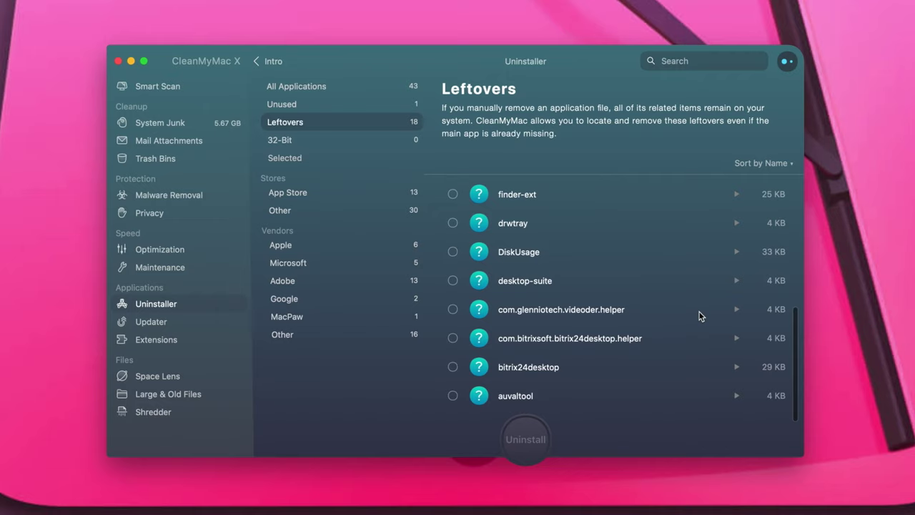
pyautogui.scroll(9, 700, 316)
pyautogui.scroll(-4, 694, 314)
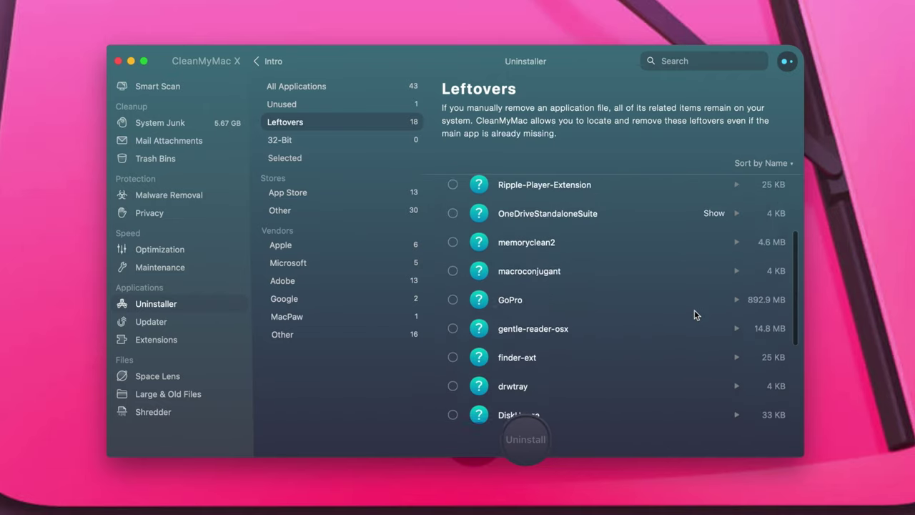
pyautogui.scroll(-4, 694, 314)
# Uninstall the GoPro, gentle-reader-osx and finder-ext leftovers and return to the apps list
pyautogui.click(453, 193)
pyautogui.click(453, 220)
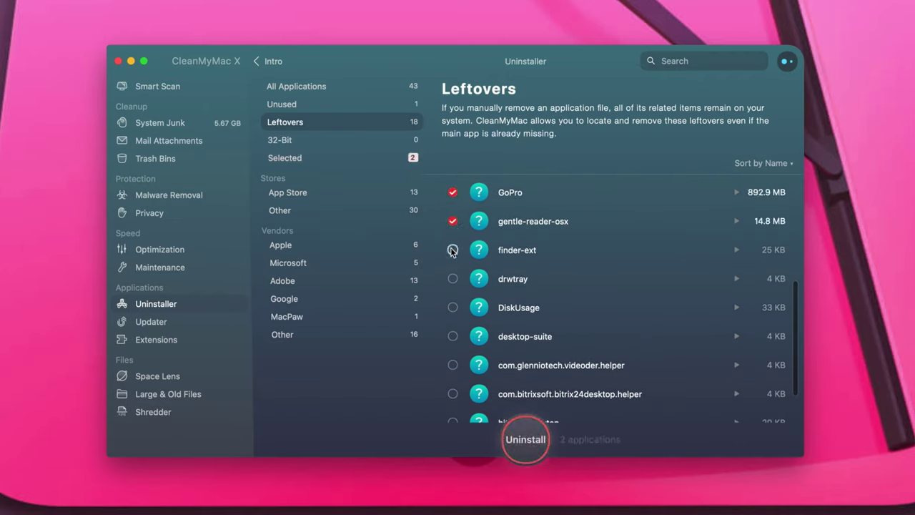
pyautogui.click(452, 249)
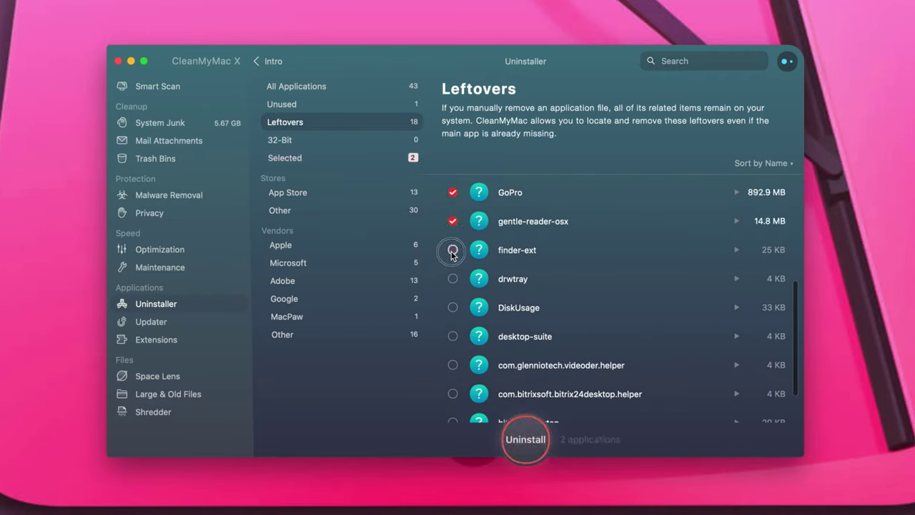
pyautogui.click(533, 441)
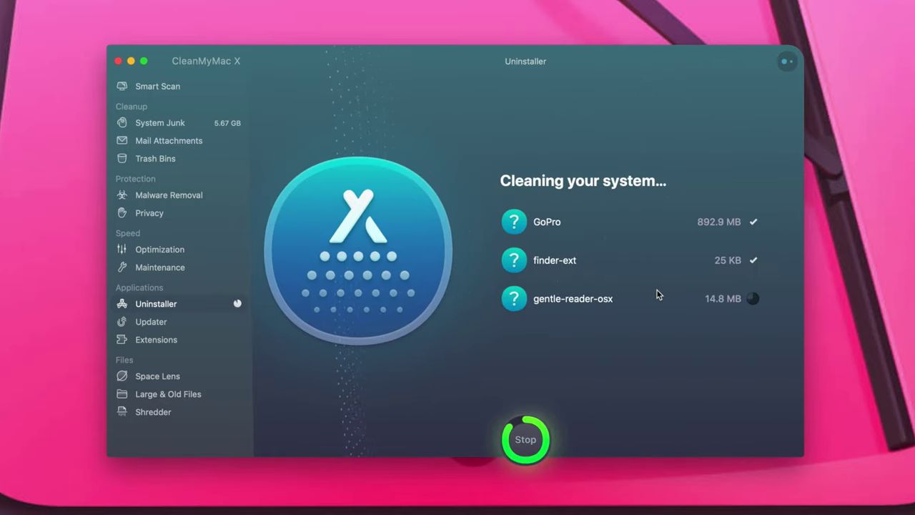
pyautogui.click(300, 62)
# Filter the Uninstaller by App Store, then by Other to list the 30 non-App Store apps
pyautogui.click(292, 193)
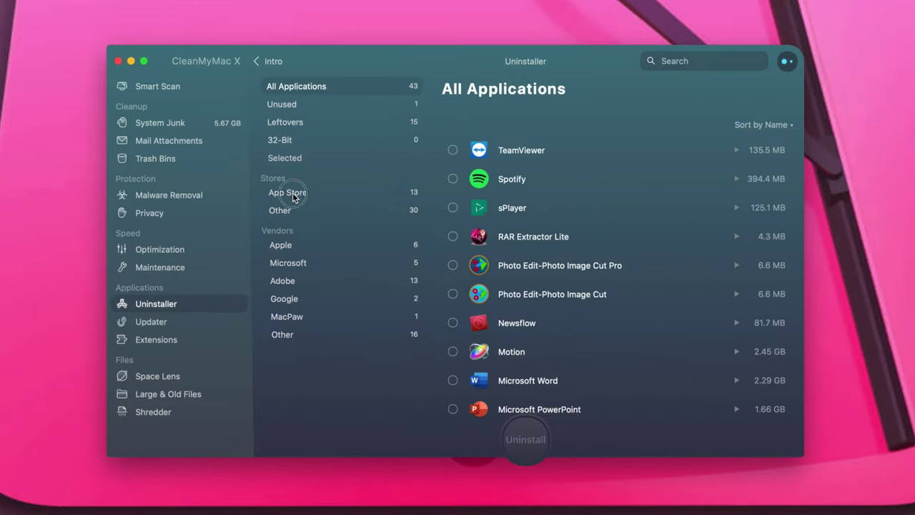
pyautogui.scroll(-3, 546, 273)
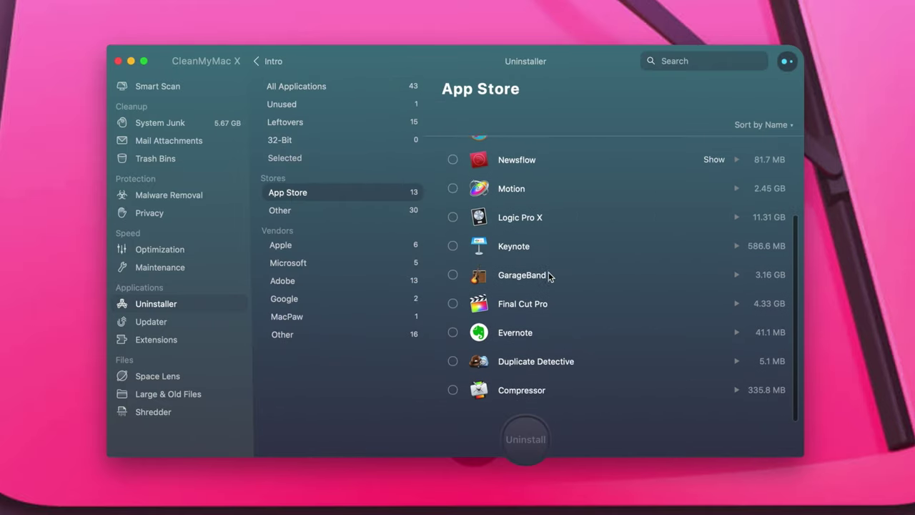
pyautogui.scroll(4, 548, 273)
pyautogui.click(283, 210)
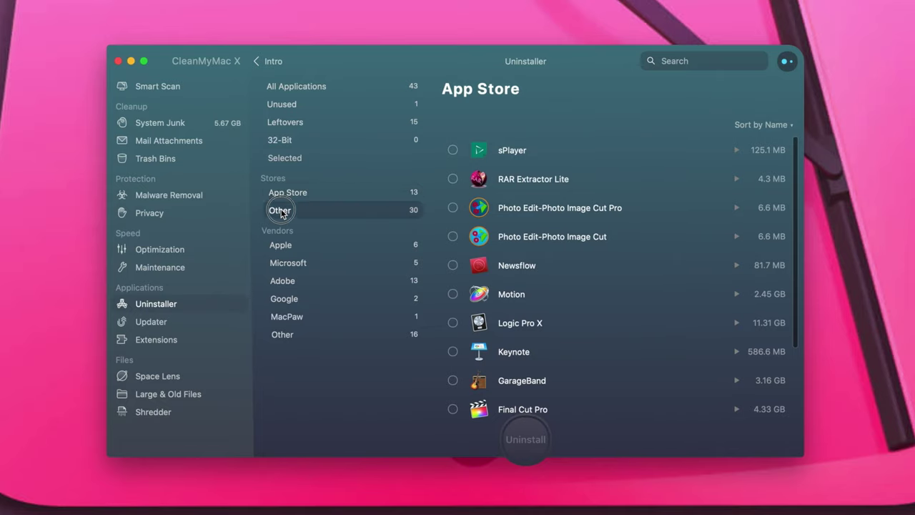
pyautogui.scroll(-10, 602, 342)
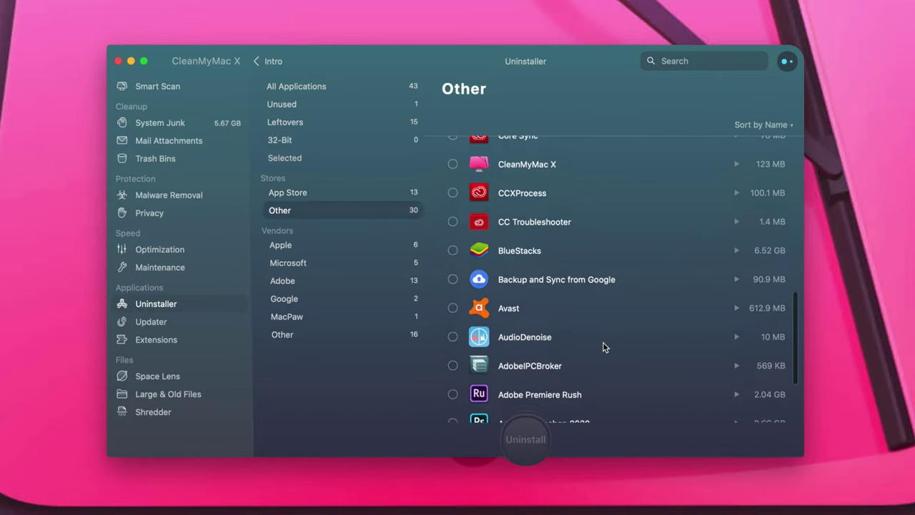
pyautogui.scroll(12, 602, 341)
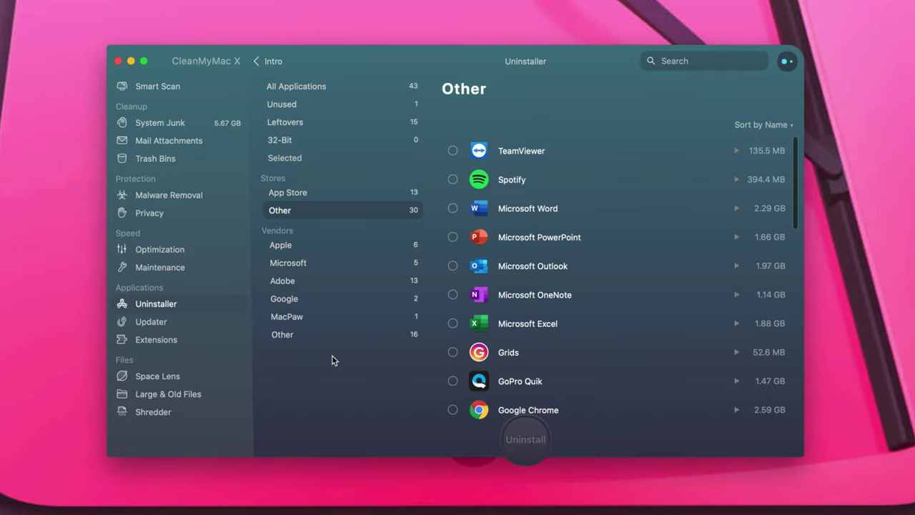
# Mark Evernote for updating in the Updater module
pyautogui.press('Down')
pyautogui.click(153, 322)
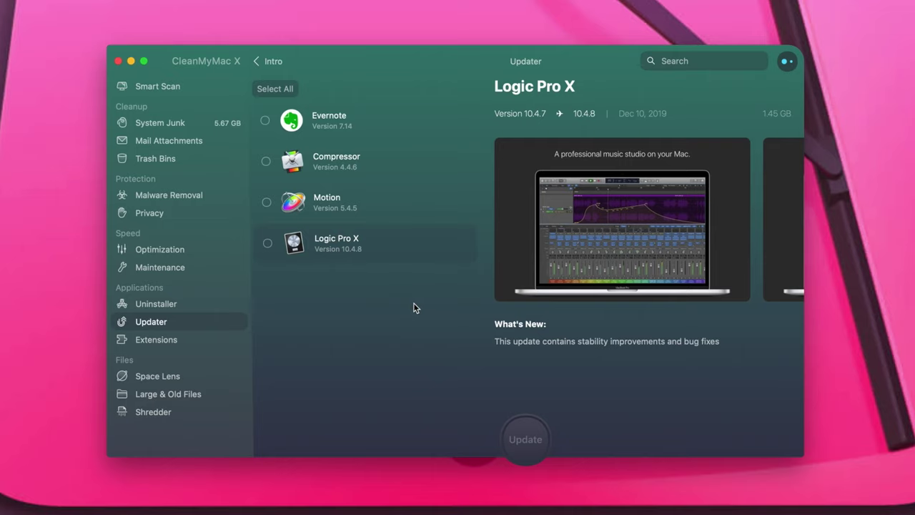
pyautogui.click(266, 122)
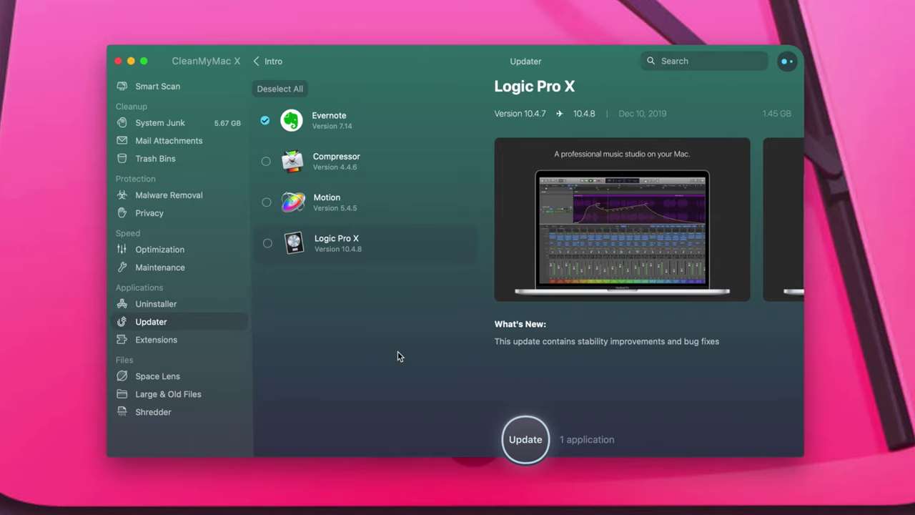
# View the Internet Plugins, Safari Extensions, Preference Panes and Spotlight Plugins lists in Extensions
pyautogui.click(160, 342)
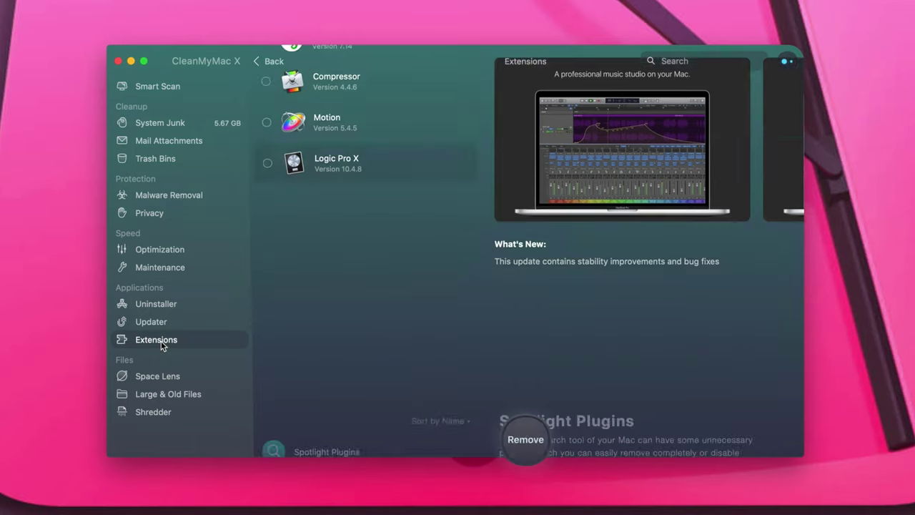
pyautogui.click(318, 160)
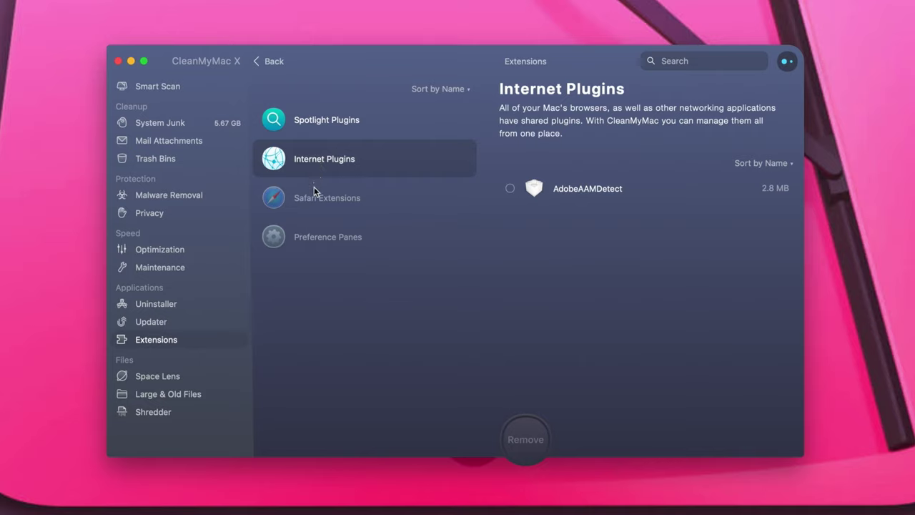
pyautogui.click(316, 204)
pyautogui.click(316, 235)
pyautogui.click(323, 123)
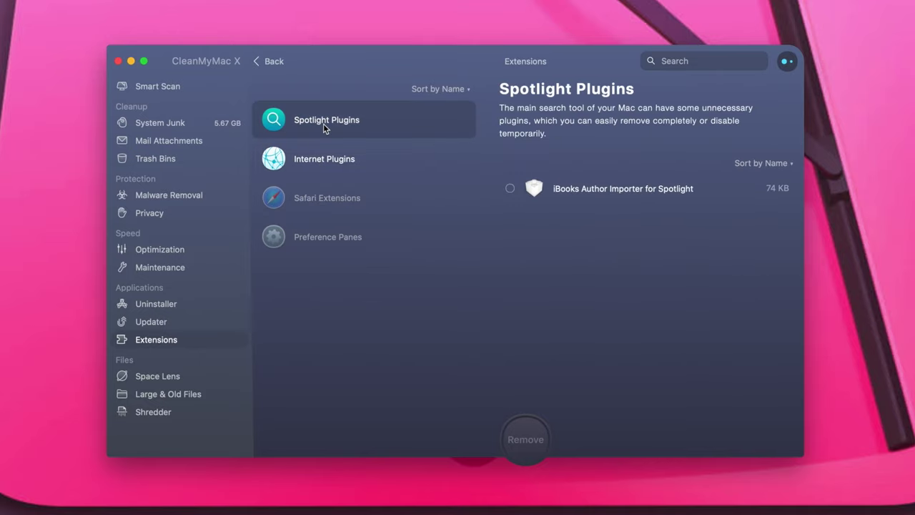
# Map Macintosh HD with Space Lens and browse its folders: Users 148.07 GB, Applications 29.68 GB
pyautogui.click(164, 378)
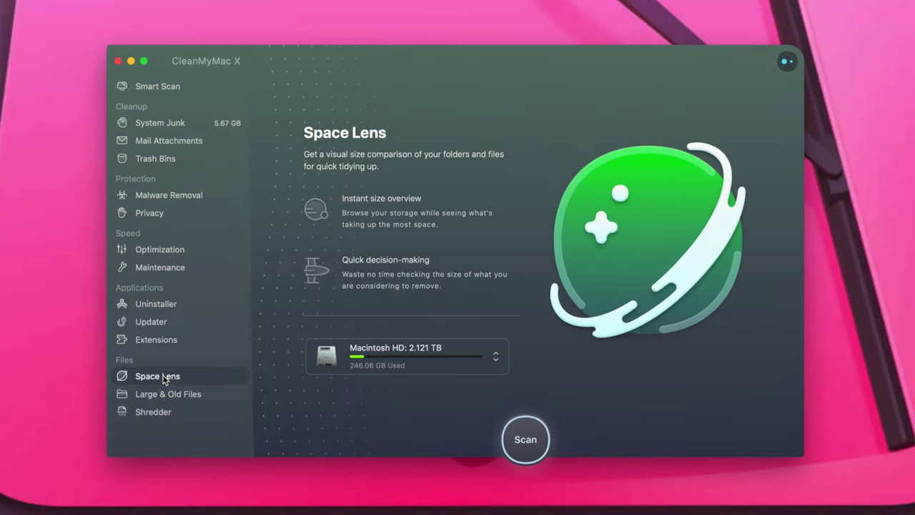
pyautogui.click(522, 433)
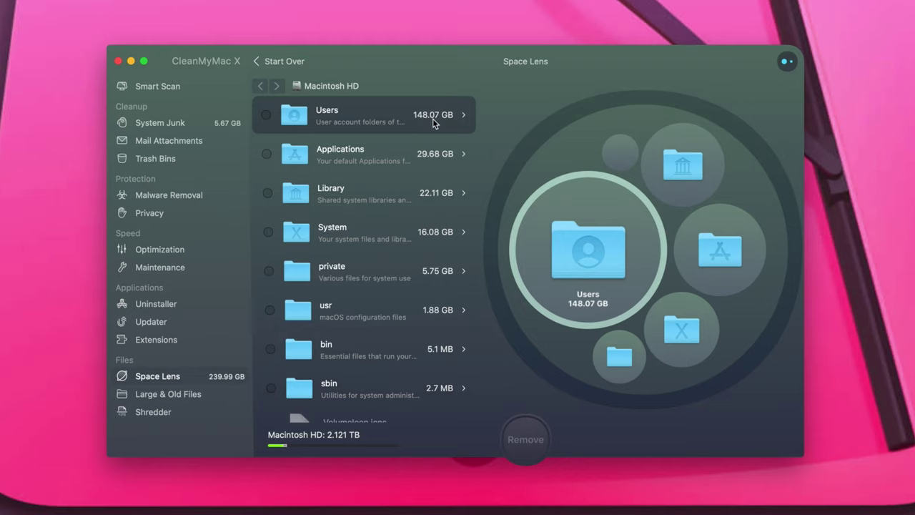
pyautogui.scroll(-1, 424, 128)
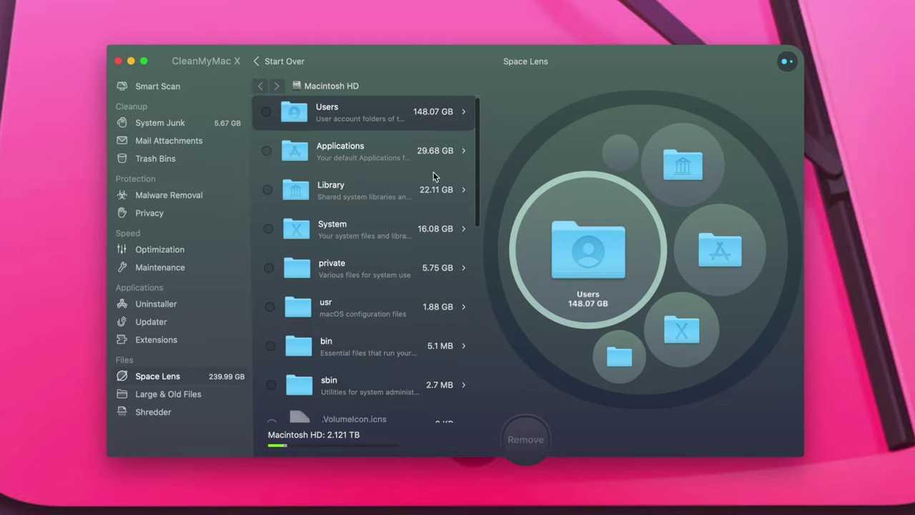
pyautogui.scroll(-5, 386, 274)
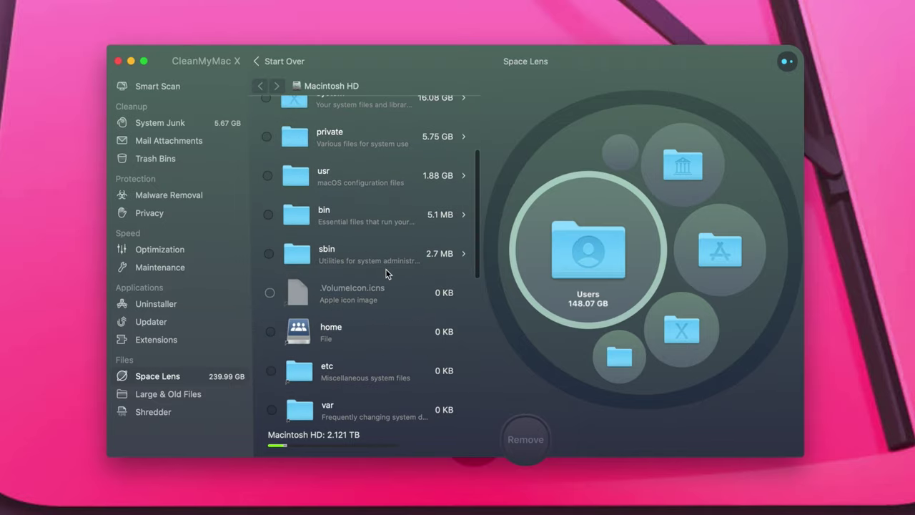
pyautogui.scroll(-4, 386, 274)
pyautogui.scroll(8, 372, 280)
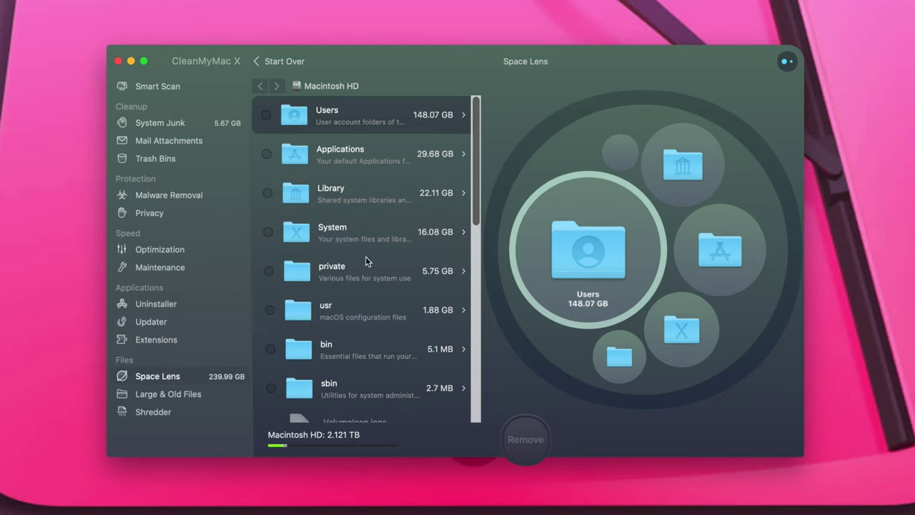
# Scan for large and old files (10.44 GB found), mark Erase.mov for removal, and go to Shredder
pyautogui.click(166, 393)
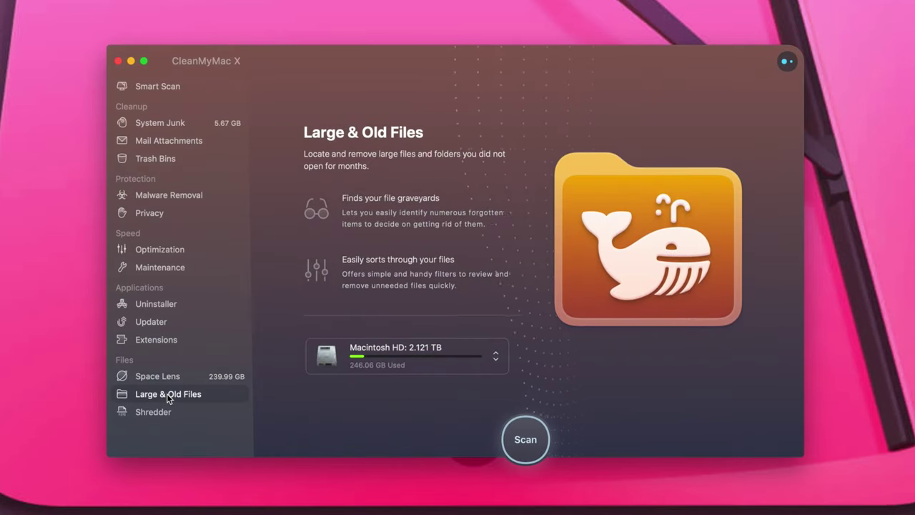
pyautogui.click(523, 444)
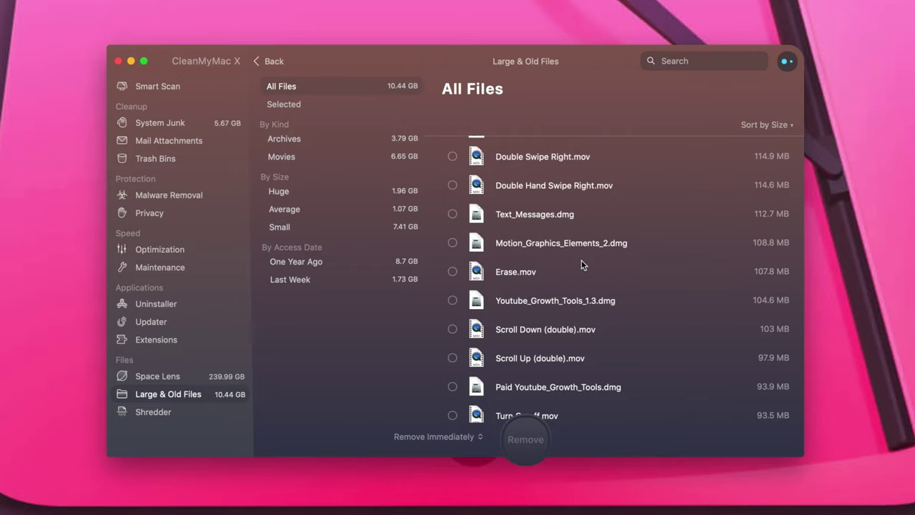
pyautogui.click(451, 271)
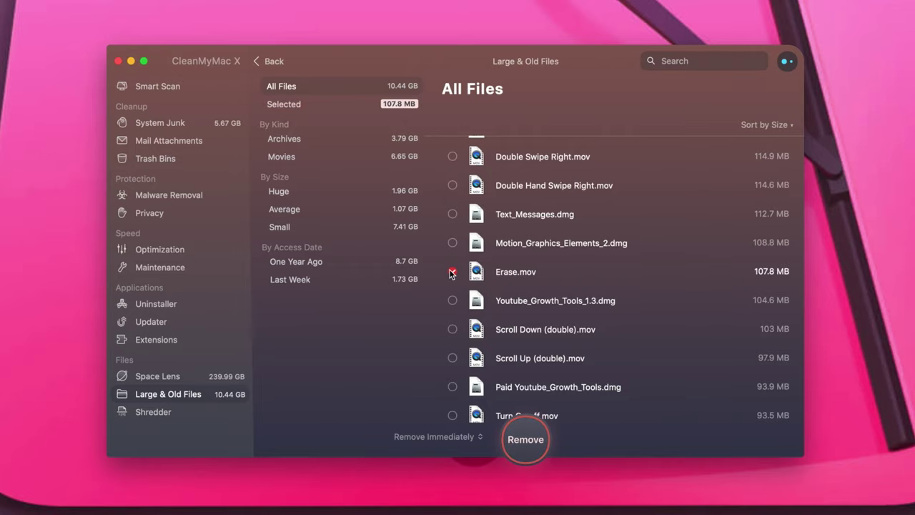
pyautogui.click(149, 412)
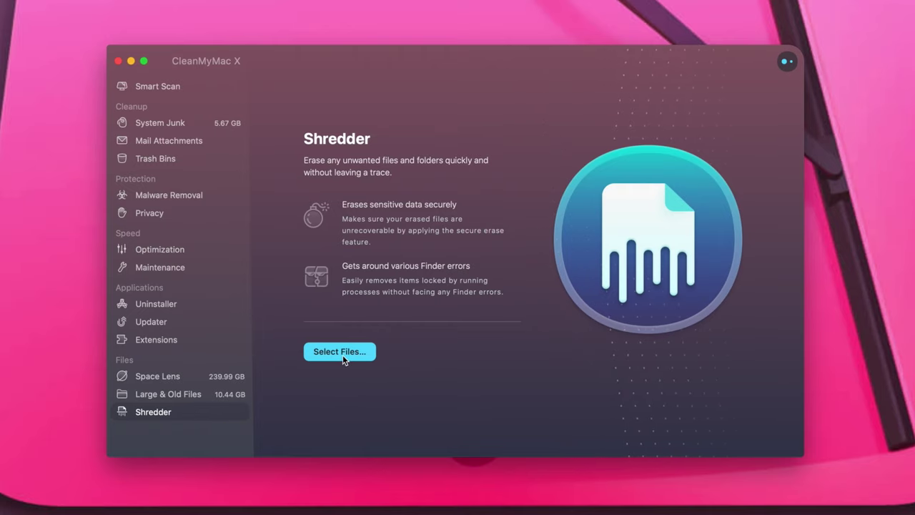
# Add the LUMIX .rsf file from iCloud Documents to the Shredder list
pyautogui.click(342, 353)
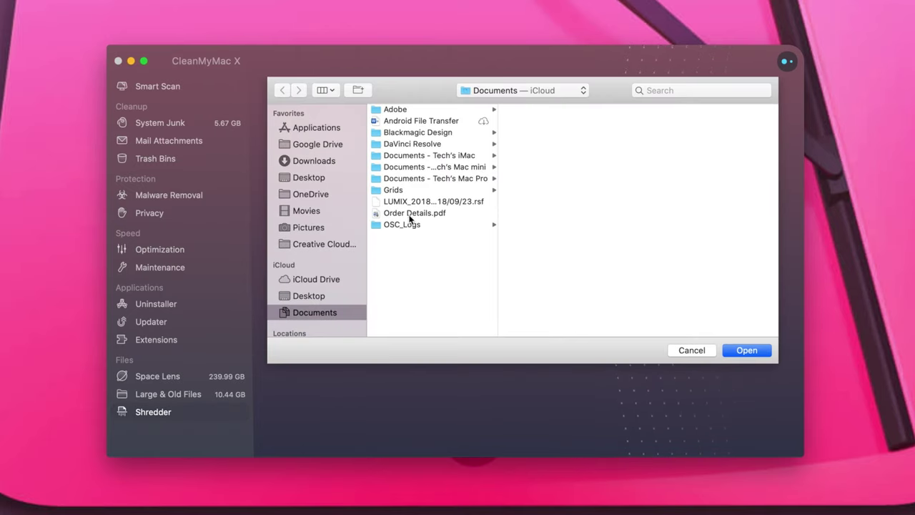
pyautogui.click(422, 202)
pyautogui.click(747, 349)
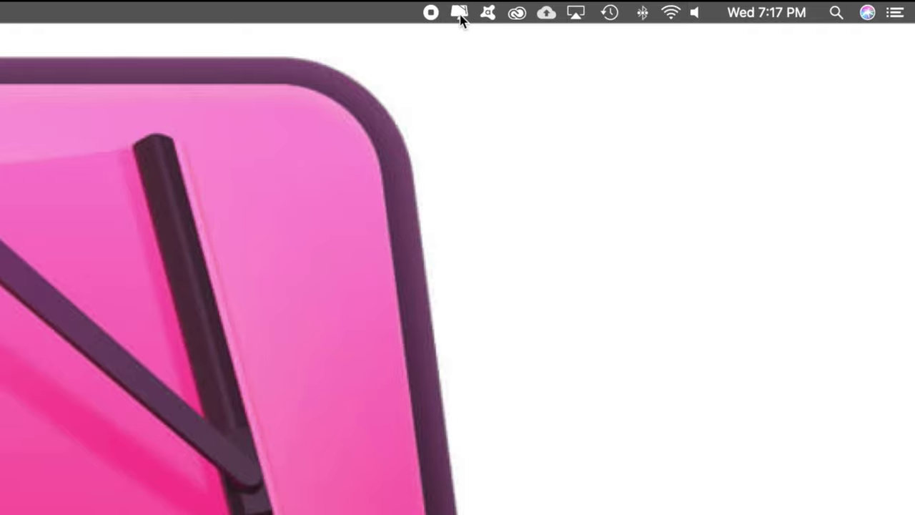
# Run and stop a network speed test from the CleanMyMac menu-bar panel, then open its gear options
pyautogui.click(460, 13)
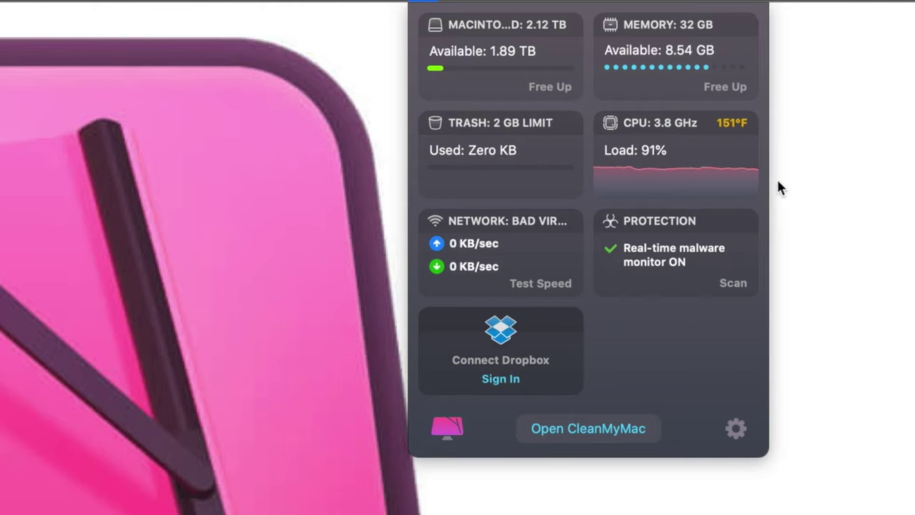
pyautogui.click(532, 286)
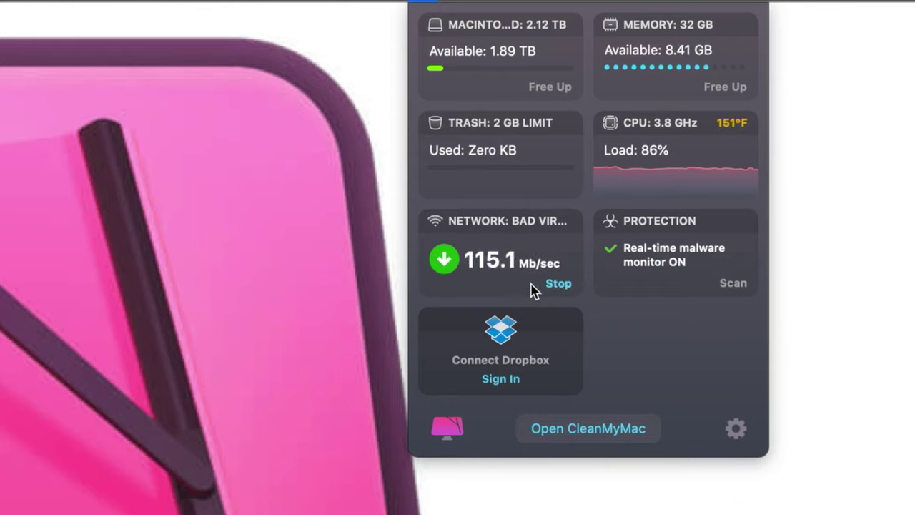
pyautogui.click(731, 285)
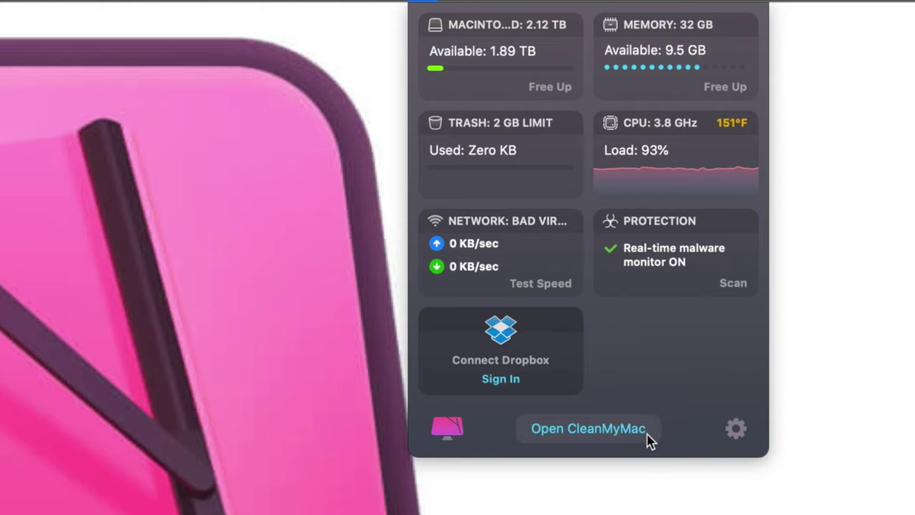
pyautogui.click(738, 431)
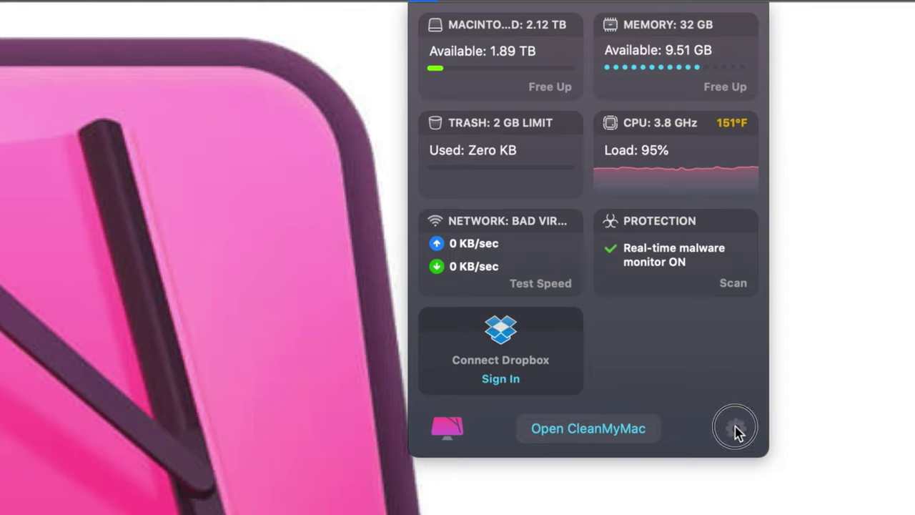
# Browse the Scanning, Menu instruments, Assistant and Protection preferences, ending on Disk Access with Full Disk Access enabled
pyautogui.click(754, 498)
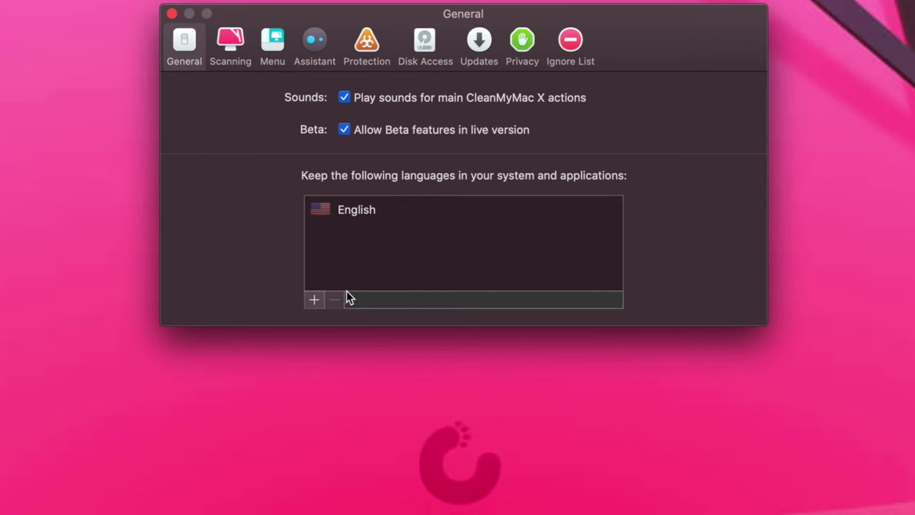
pyautogui.click(230, 43)
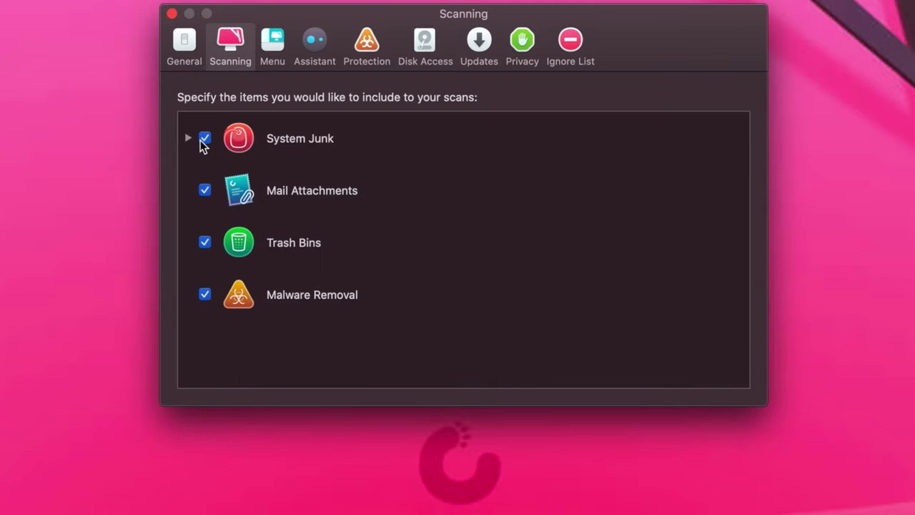
pyautogui.click(273, 41)
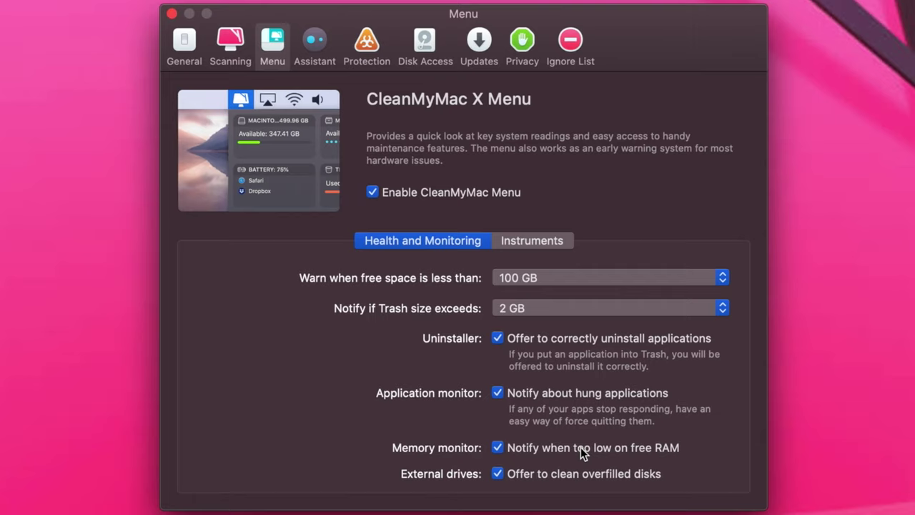
pyautogui.click(531, 240)
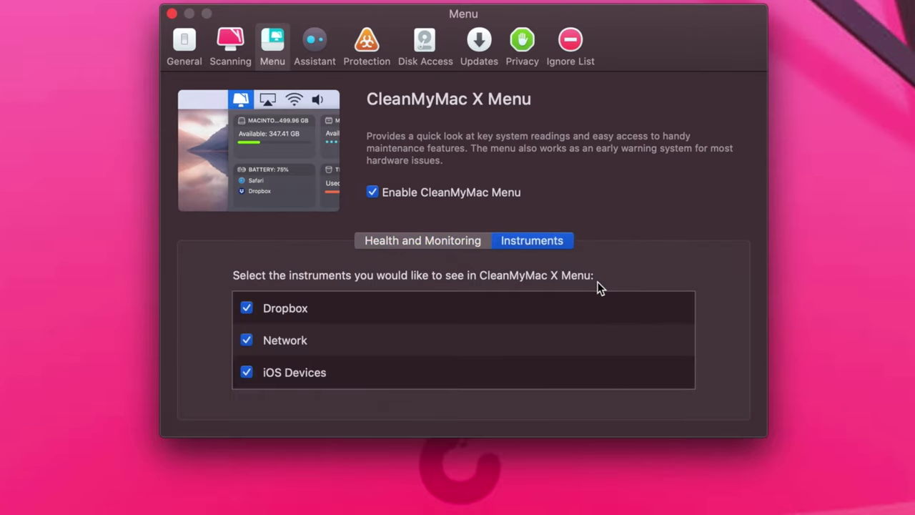
pyautogui.click(313, 46)
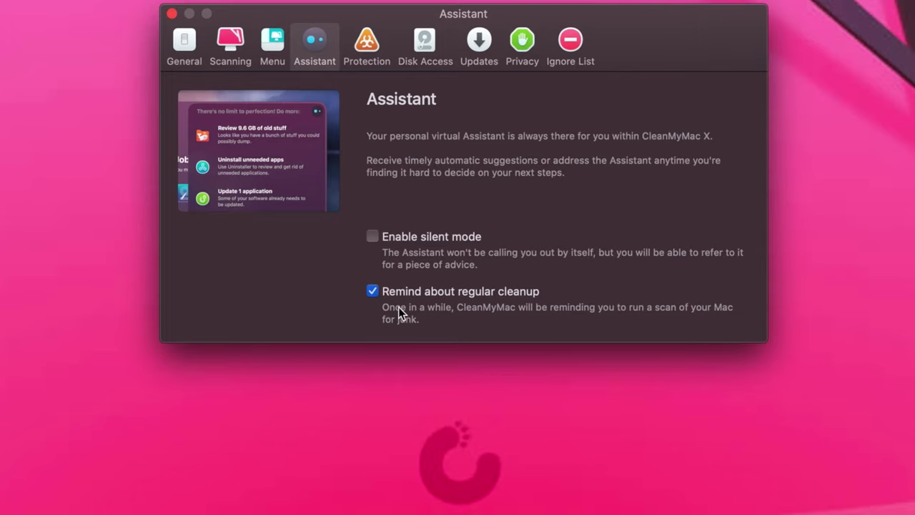
pyautogui.click(366, 44)
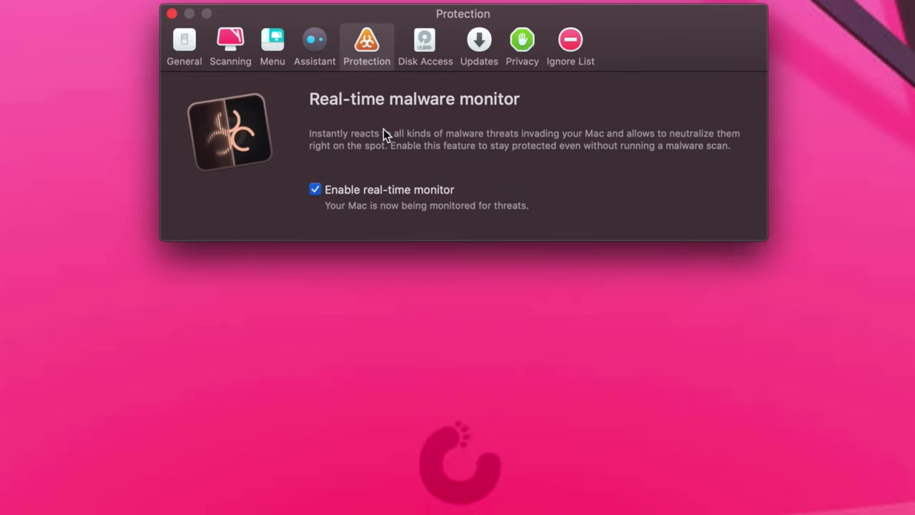
pyautogui.click(427, 44)
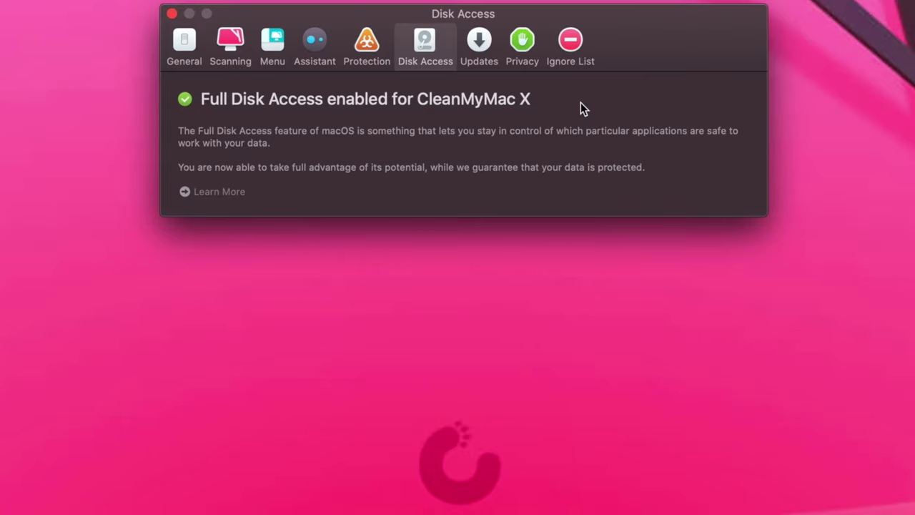
# Check Updates, then Ignore List entries for Mail Attachments, Malware Removal, Updater, Large & Old Files and System Junk
pyautogui.click(497, 56)
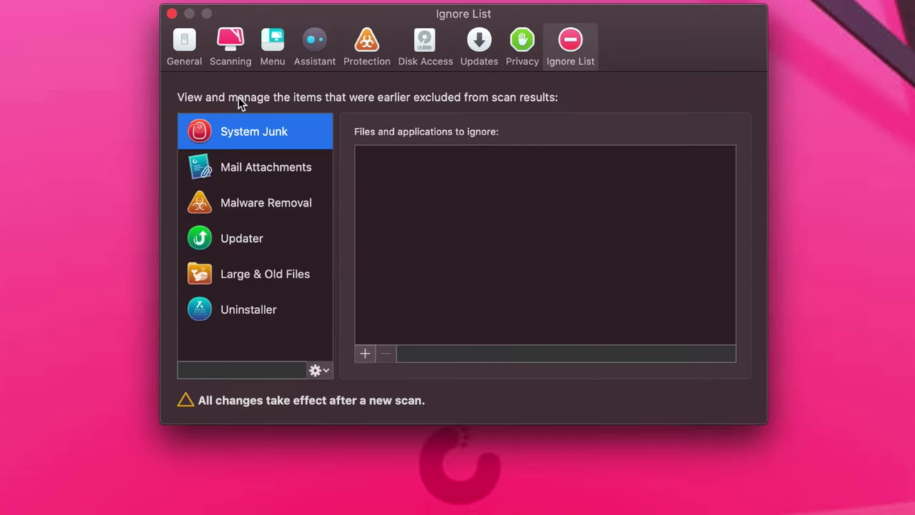
pyautogui.click(229, 167)
pyautogui.click(238, 206)
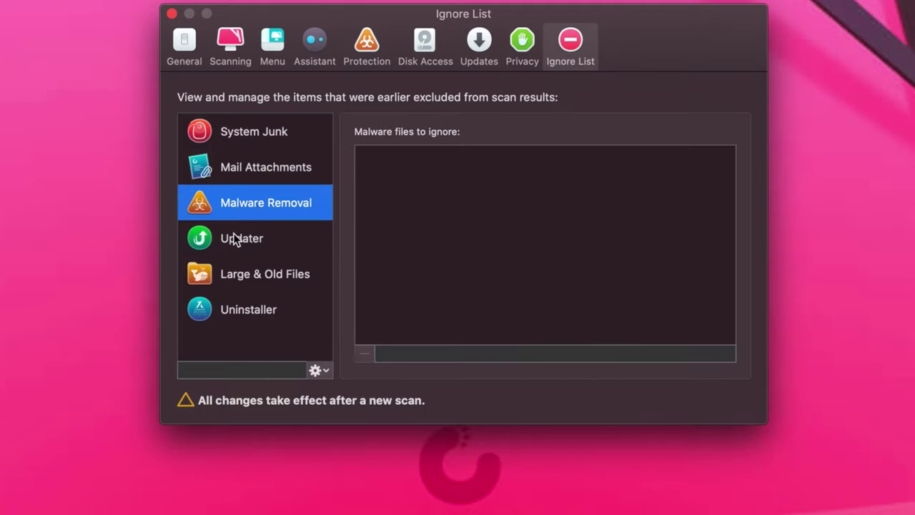
pyautogui.click(236, 238)
pyautogui.click(241, 279)
pyautogui.click(246, 135)
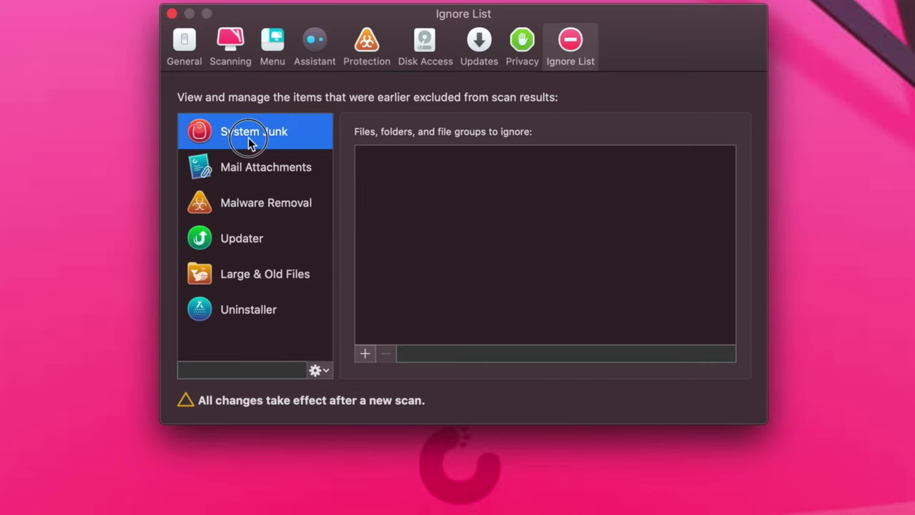